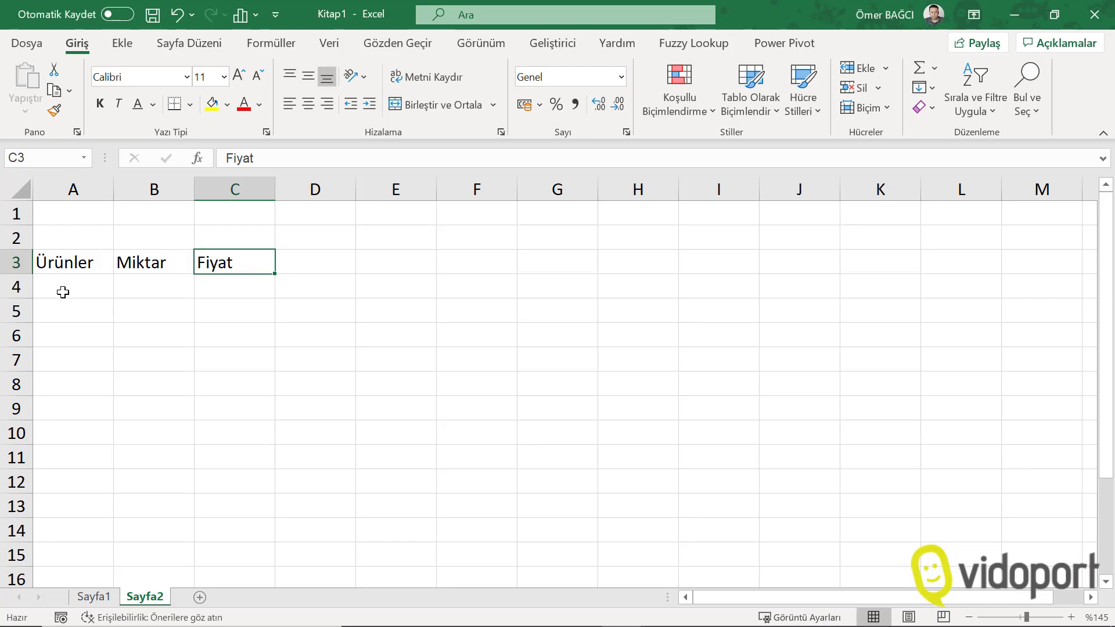
Step: Enter 'Ürün 1' in A4 and fill it down to A13 for Ürün 2 through Ürün 10
key(Left)
key(Left)
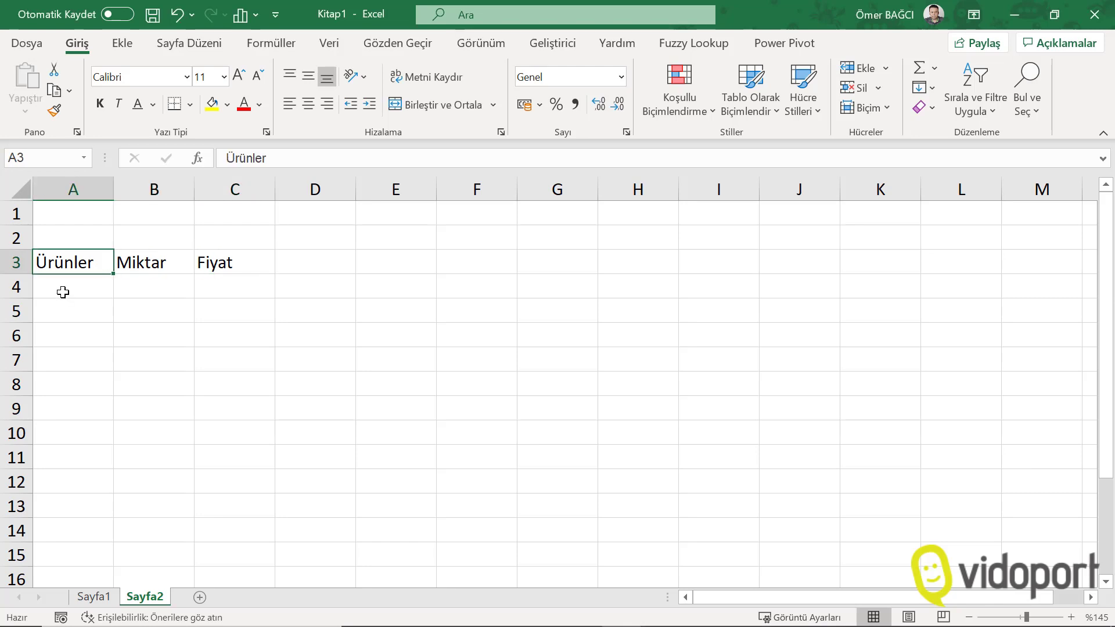
key(Right)
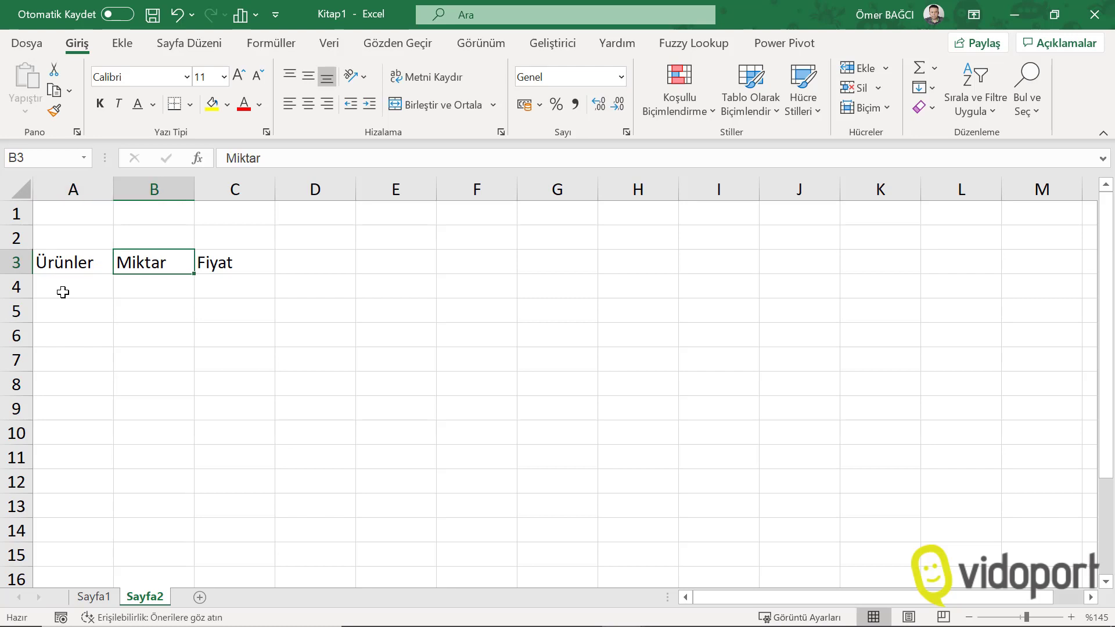
key(Right)
key(Down)
key(Left)
key(Left)
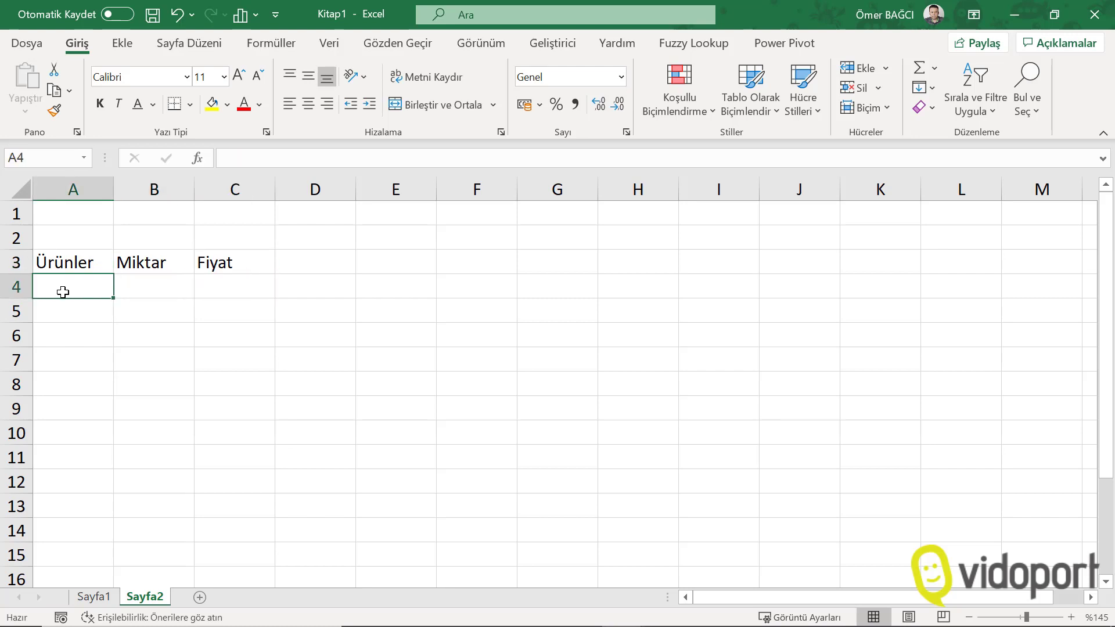
text(Ürün 1)
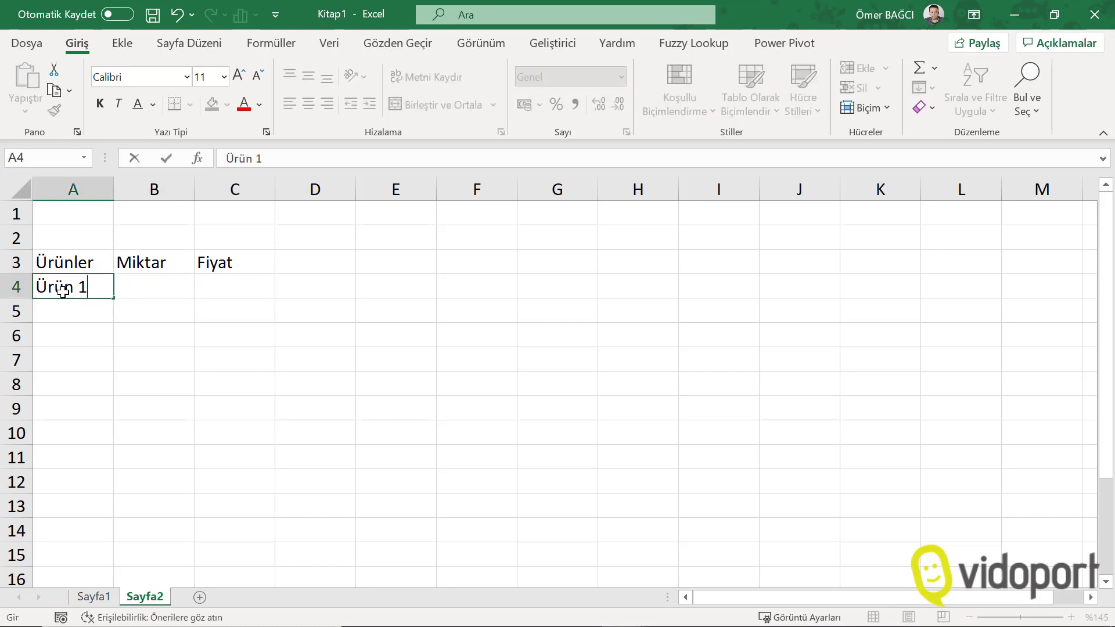
key(Return)
click(62, 287)
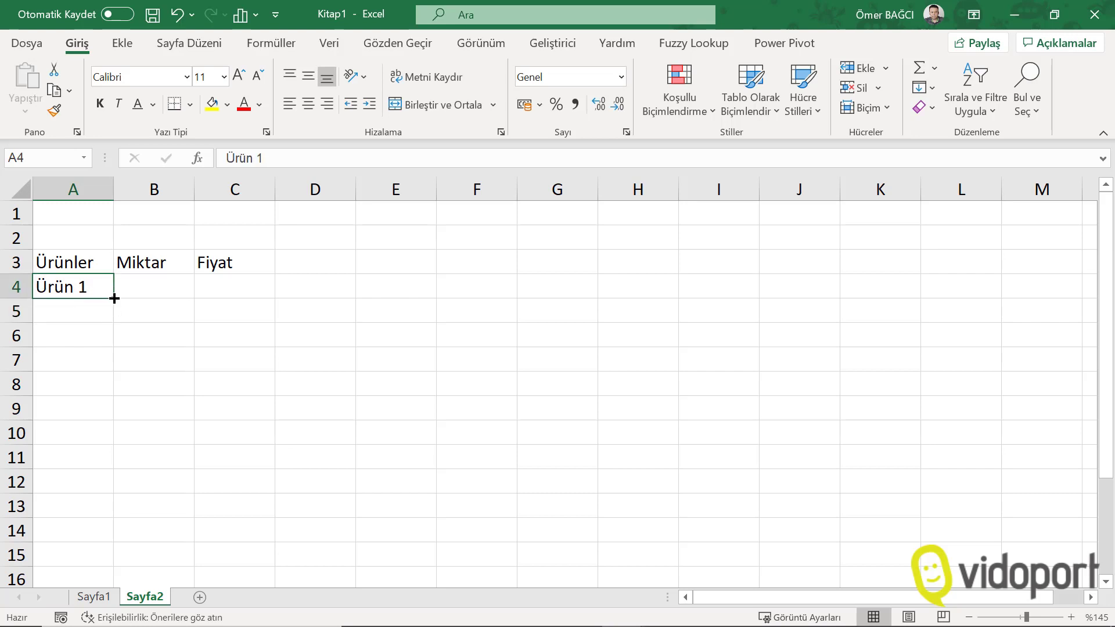
mouse_move(113, 299)
mouse_down()
mouse_move(111, 439)
mouse_move(134, 516)
mouse_up()
Step: Enter Miktar quantities 12, 32, 45, 67 and 120 in B4 through B8
click(145, 284)
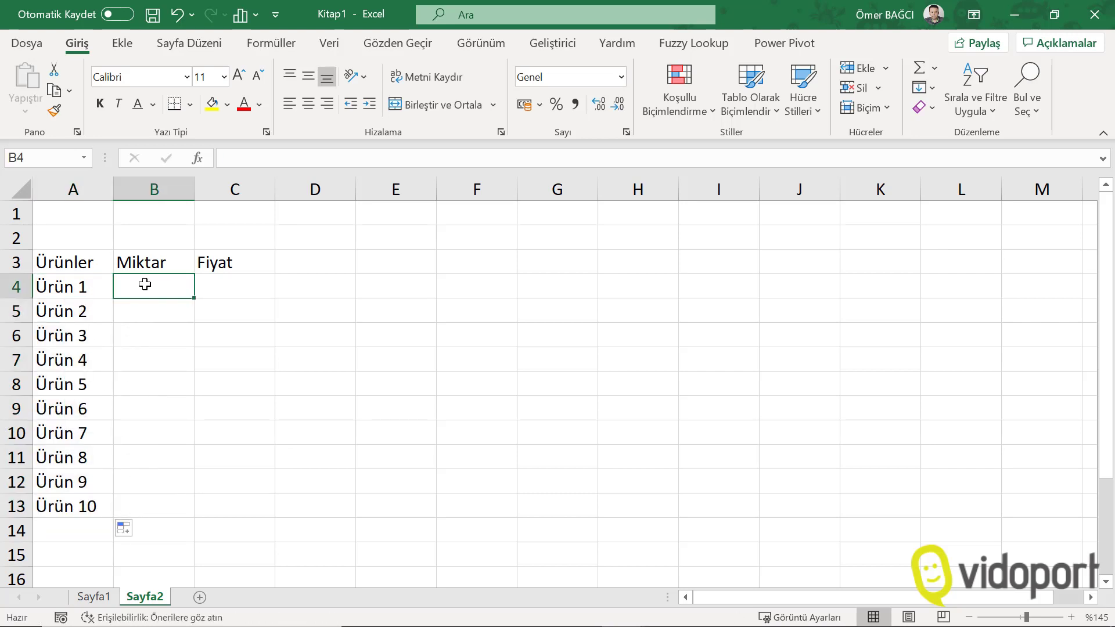
text(12)
key(Return)
text(3)
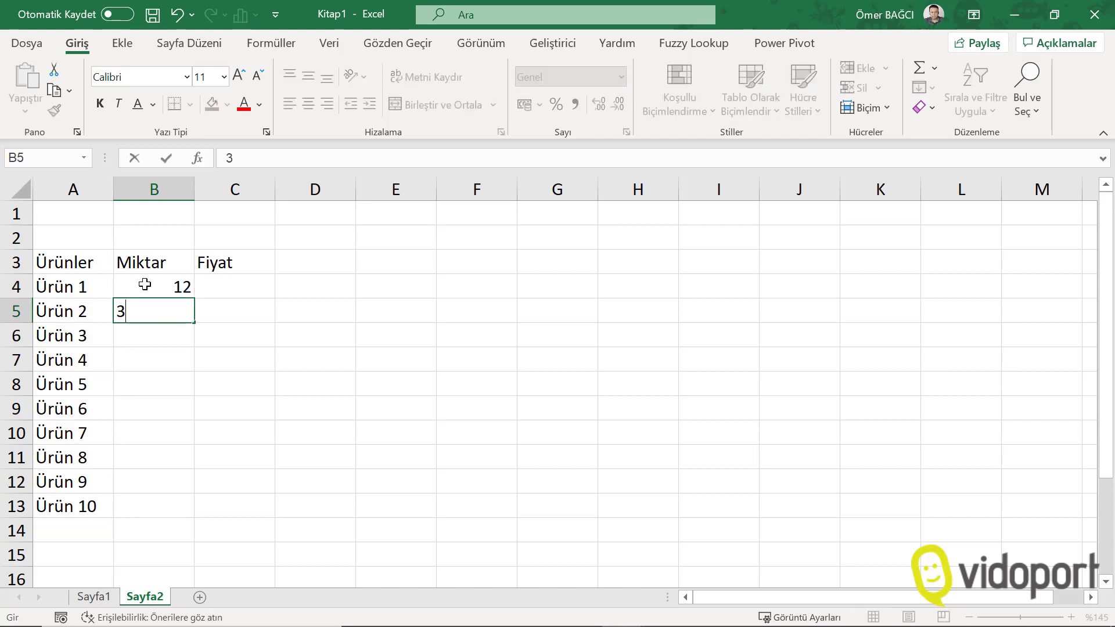
text(2)
key(Return)
text(45)
key(Return)
text(6)
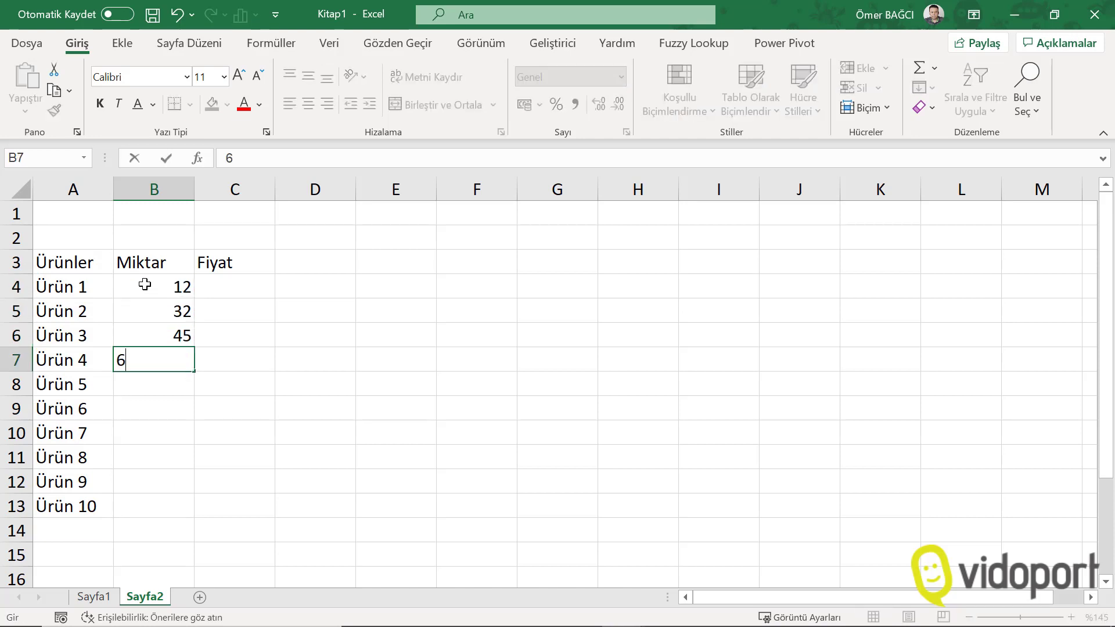
text(7)
key(Return)
text(120)
key(Return)
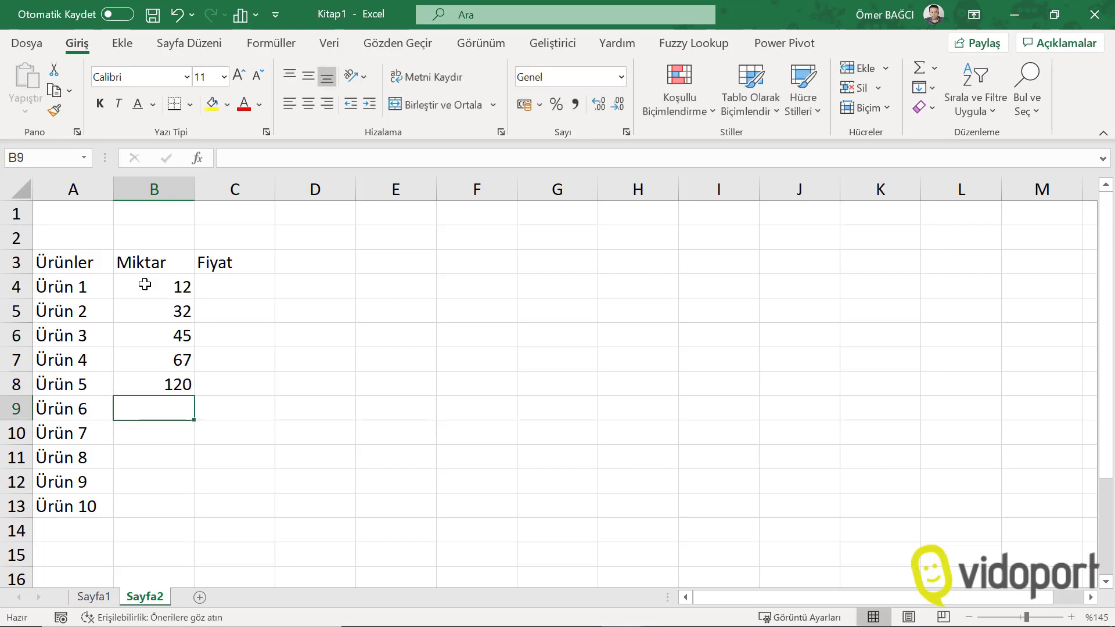
Step: Enter the remaining quantities 90, 80, 76, 56 and 76 in B9 through B13
text(90)
key(Return)
text(80)
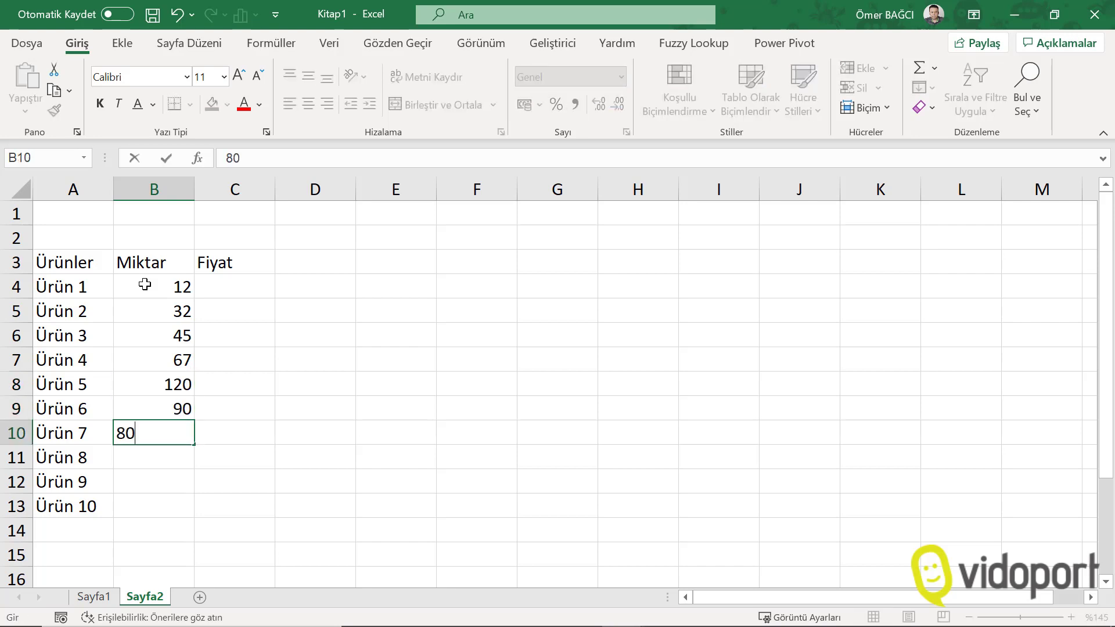
key(Return)
text(76)
key(Return)
text(56)
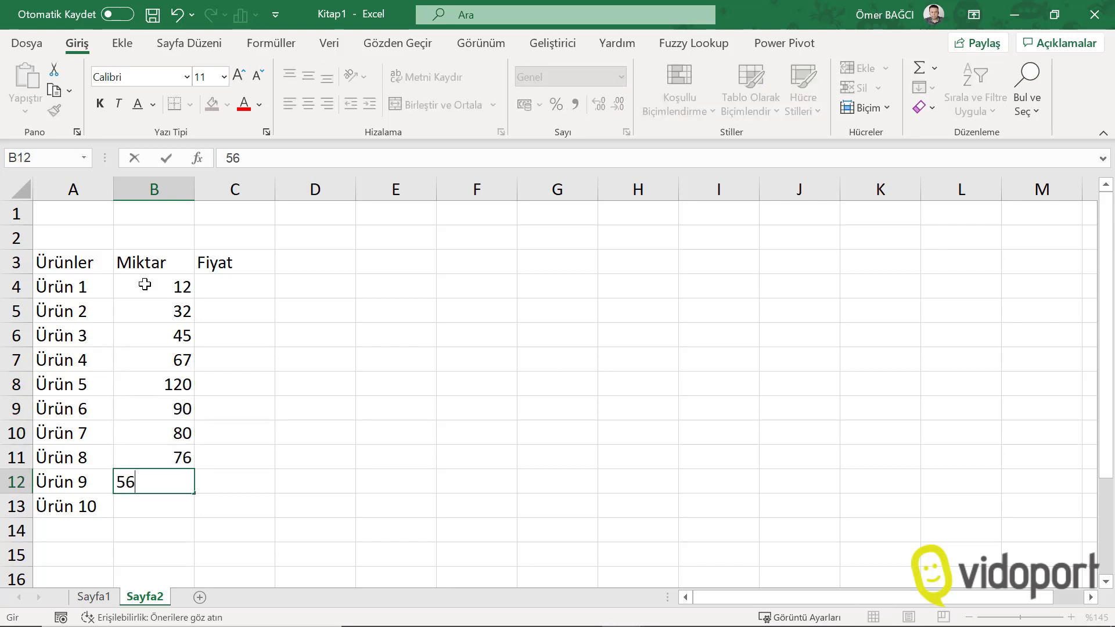
key(Return)
text(76)
key(Return)
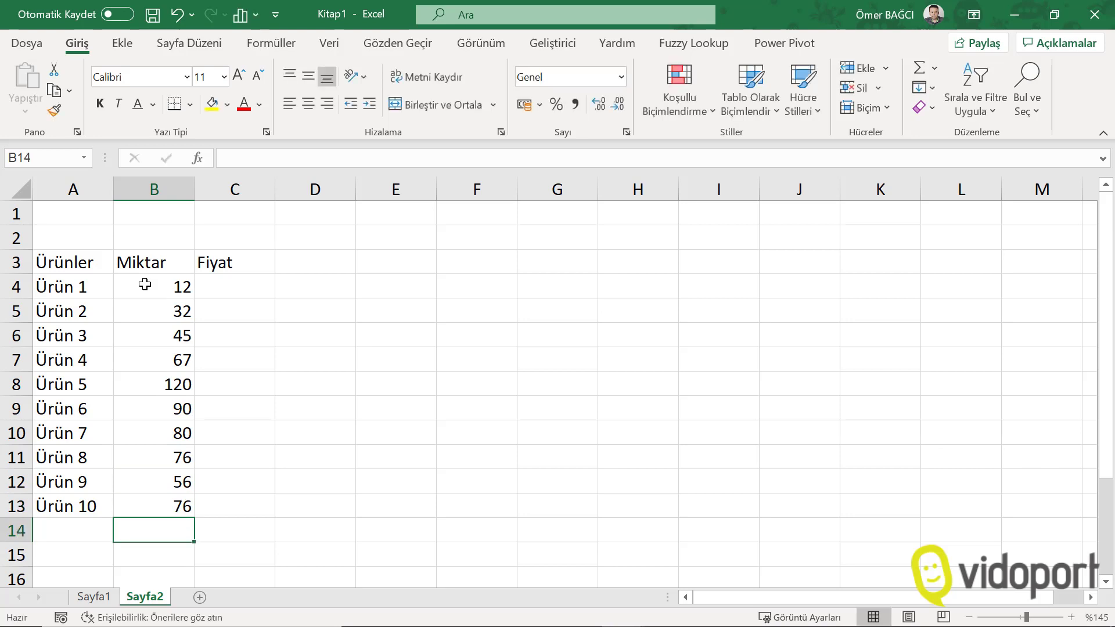
Step: Enter Fiyat prices 5, 6 and 7 in C4 through C6
double_click(232, 291)
text(5)
key(Return)
text(6)
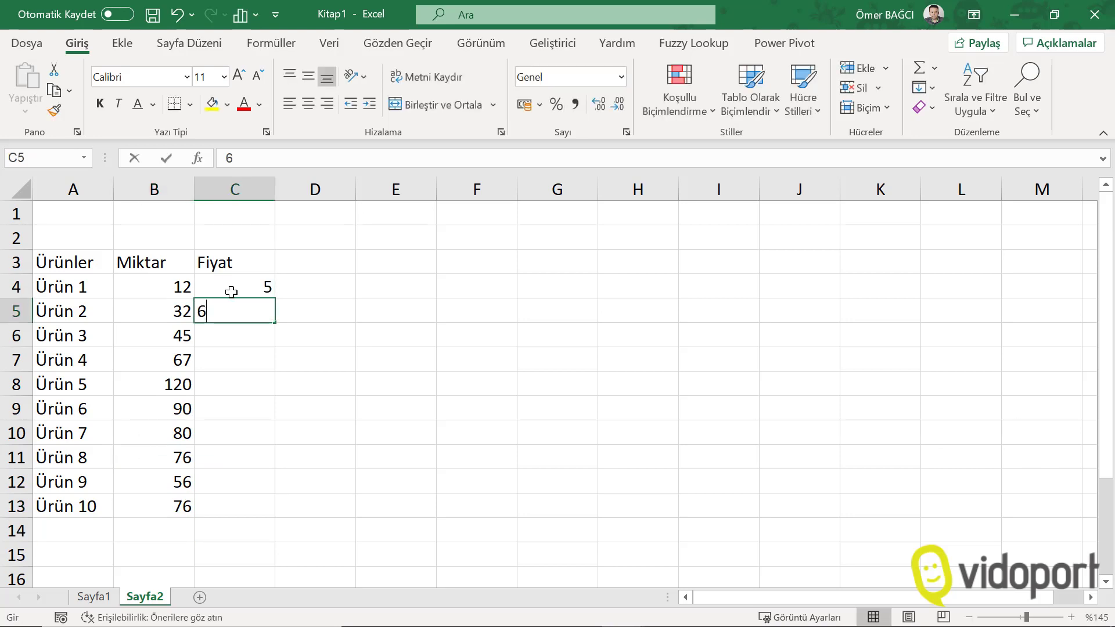
key(Return)
text(7)
key(Return)
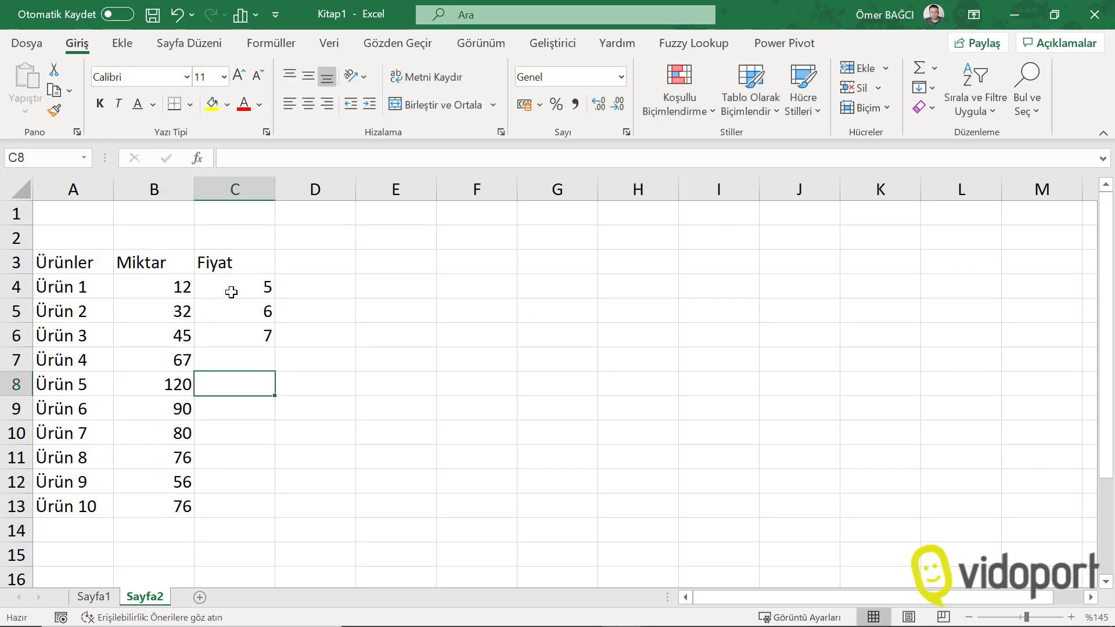
Step: Enter prices 3, 8 and 9 further down, leaving four price cells blank
key(Return)
text(3)
key(Return)
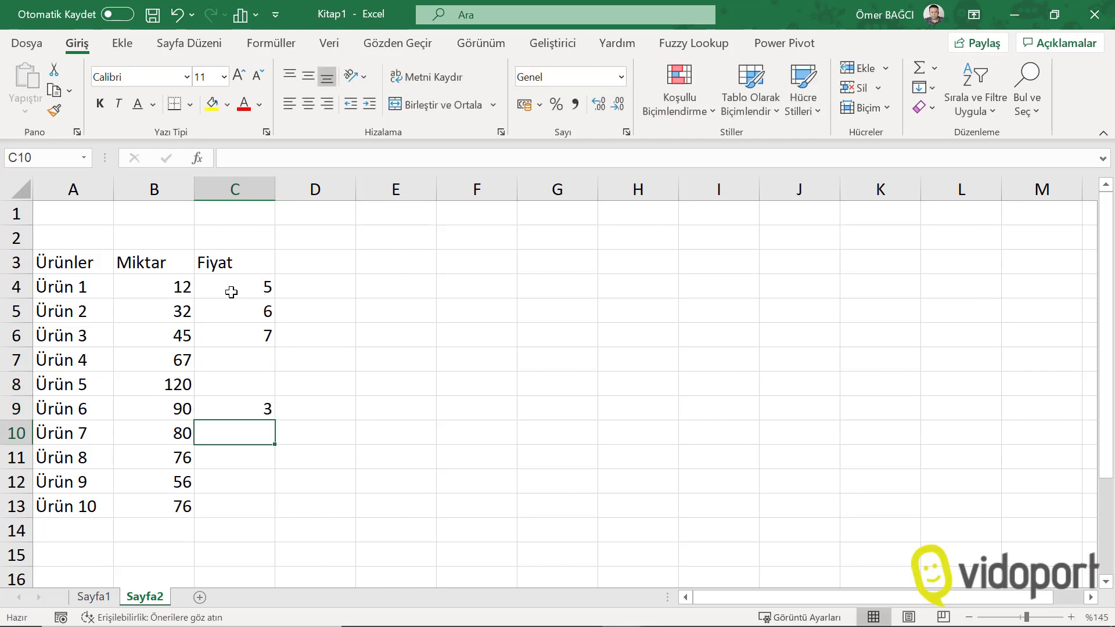
key(Return)
key(Return)
text(8)
key(Return)
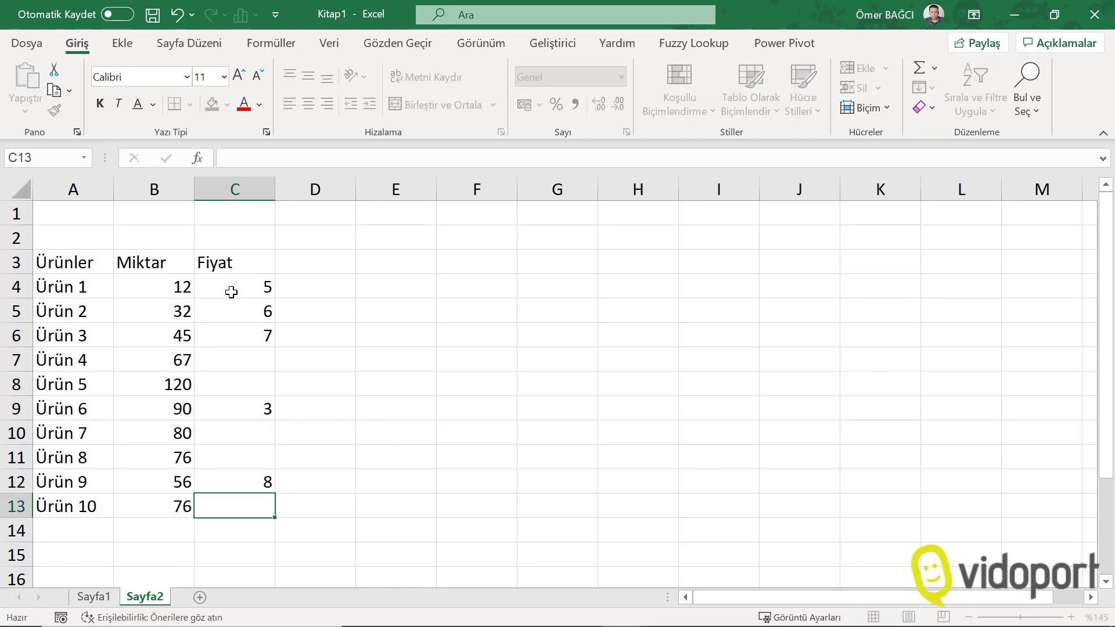
text(9)
key(Return)
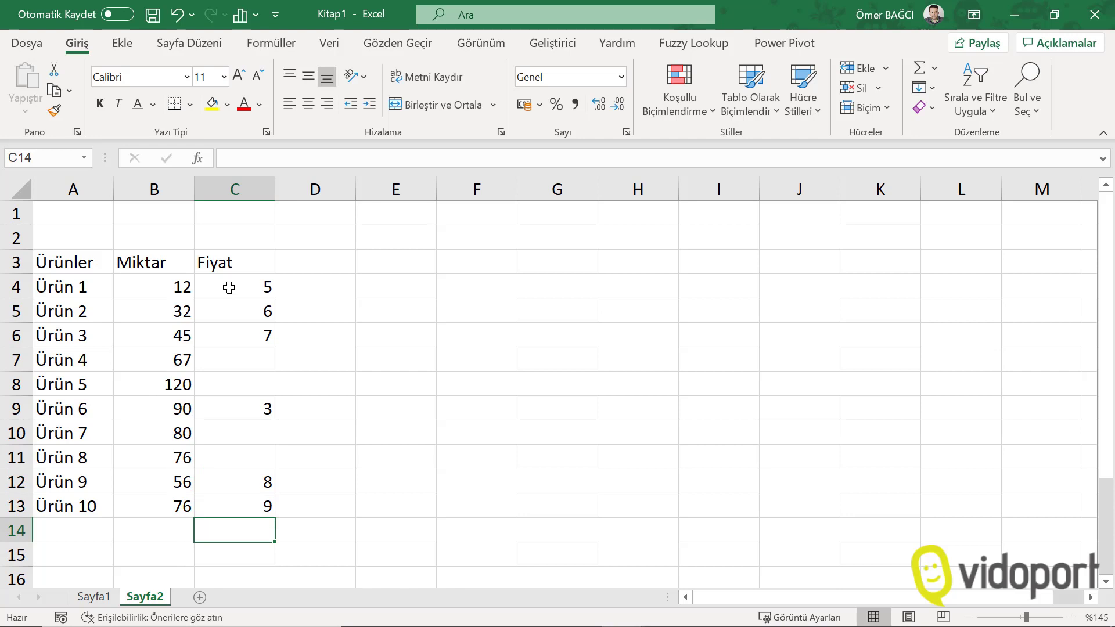
Step: Select the price range C4:C13, then select cell E2
click(230, 288)
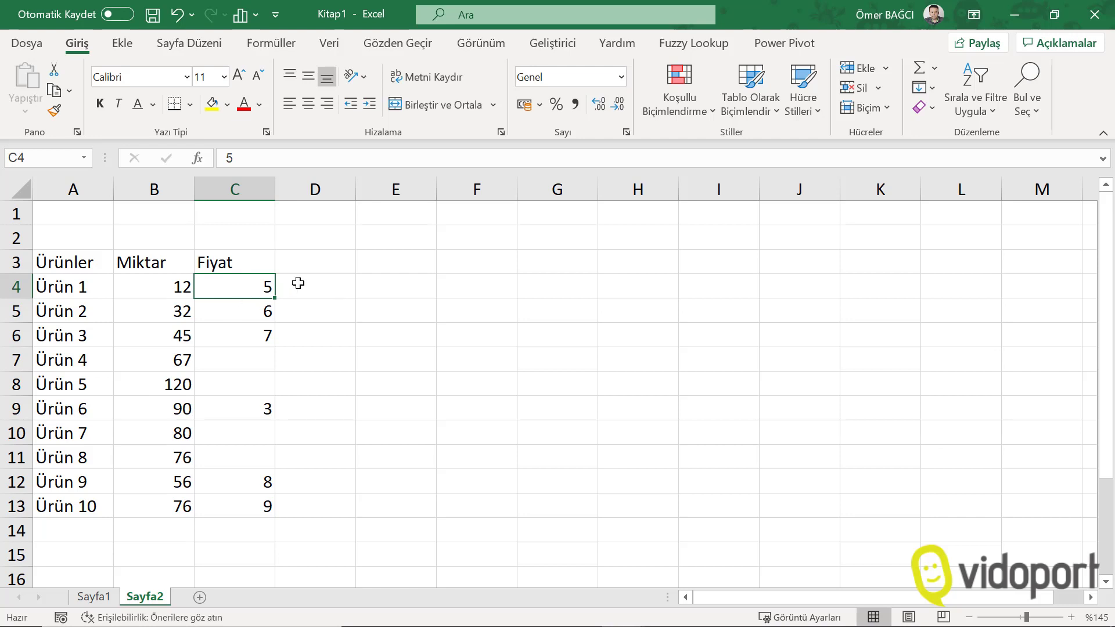
drag(259, 288, 256, 516)
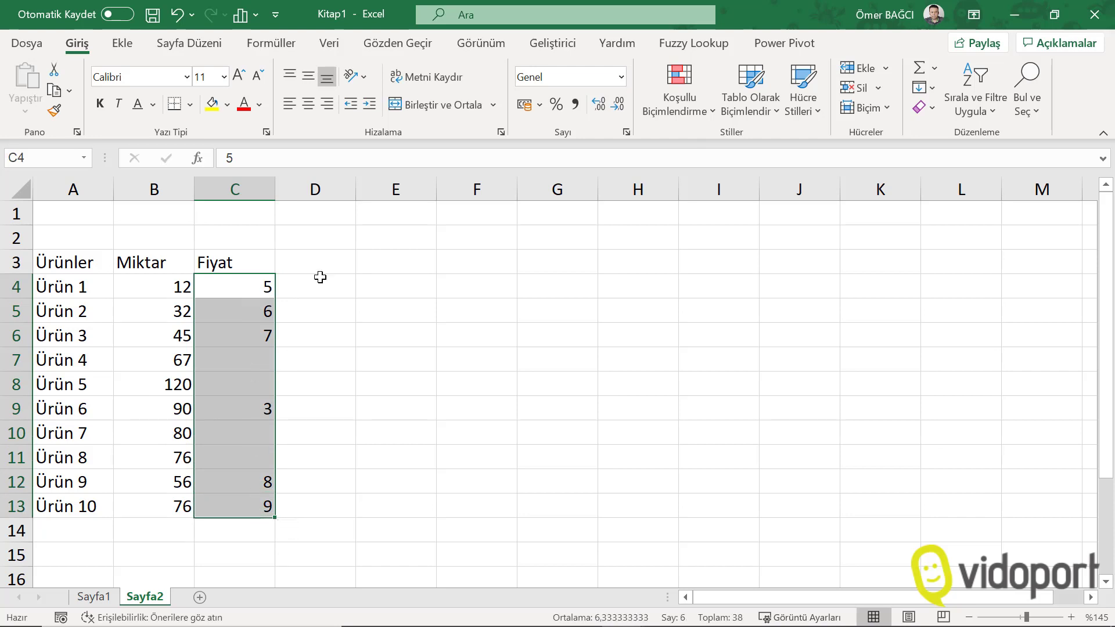
click(436, 266)
click(401, 243)
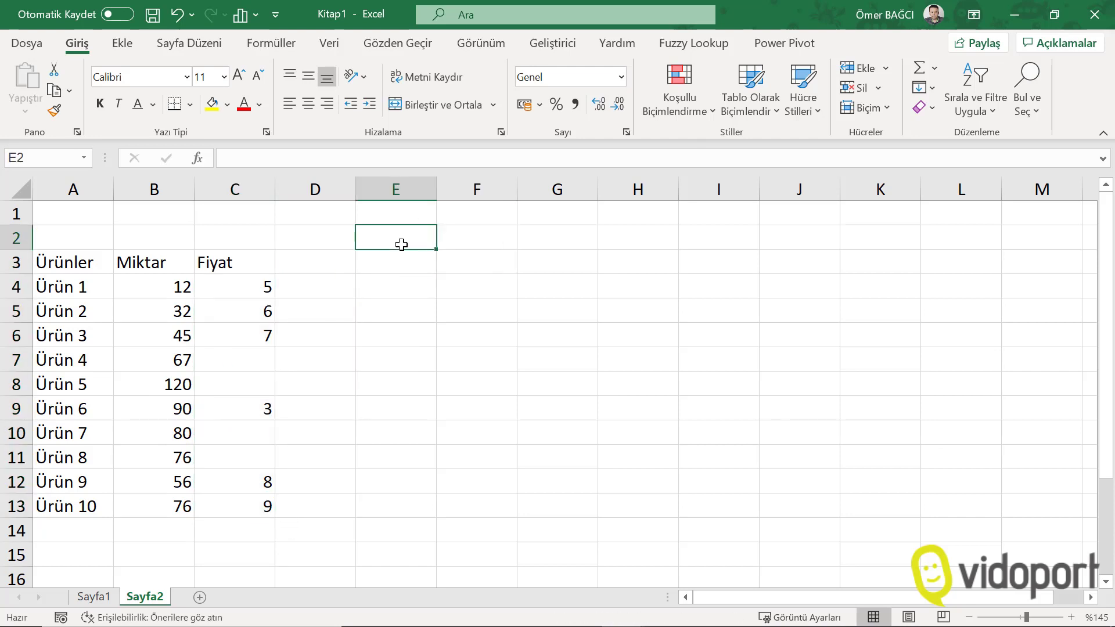
Step: Enter =BOŞLUKSAY(C4:C13) in E2 to count the blank prices
double_click(401, 244)
text(=boş)
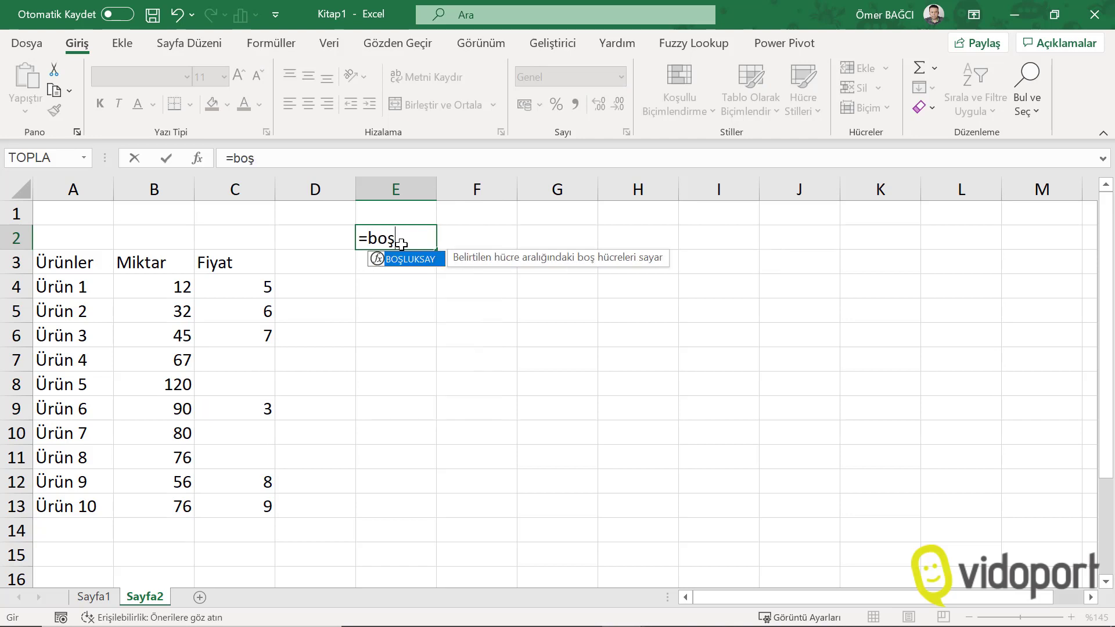
key(Tab)
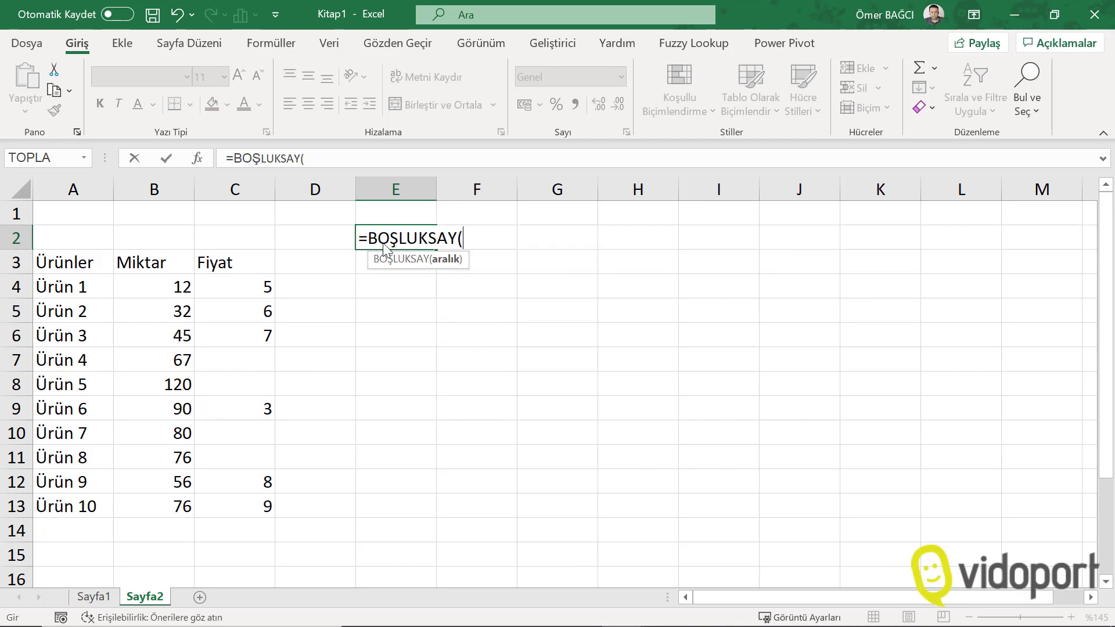
drag(269, 285, 258, 507)
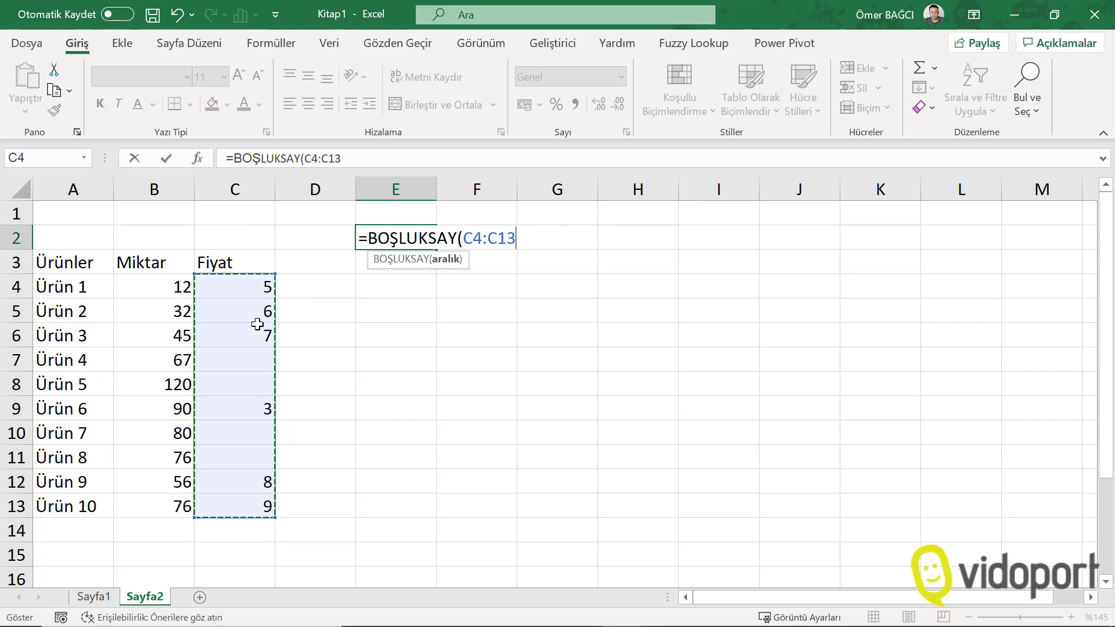
text())
key(Return)
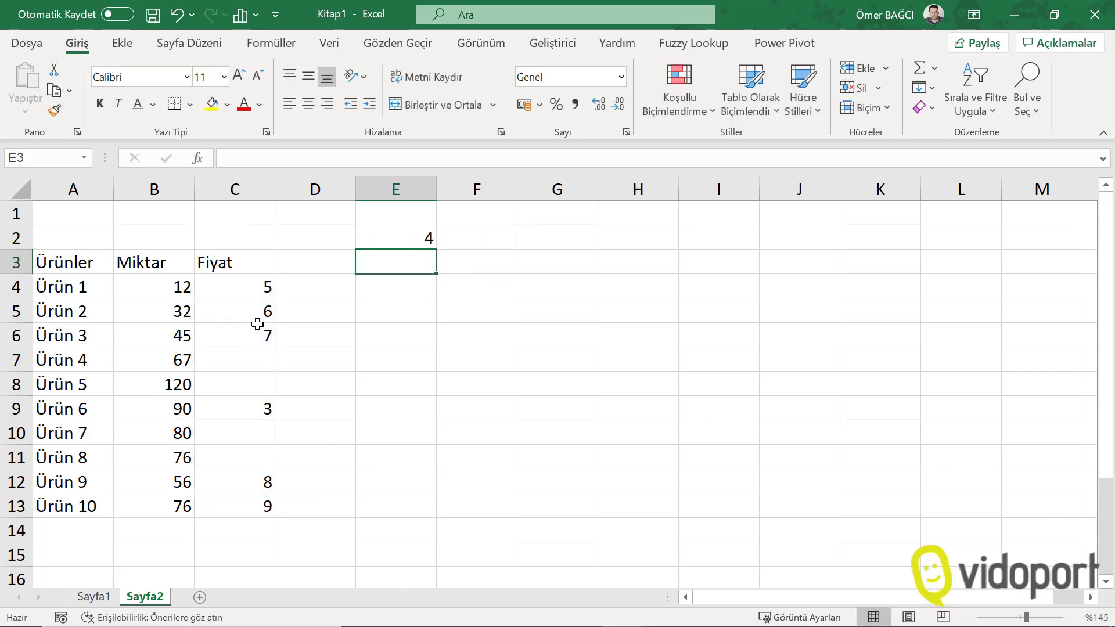
key(Up)
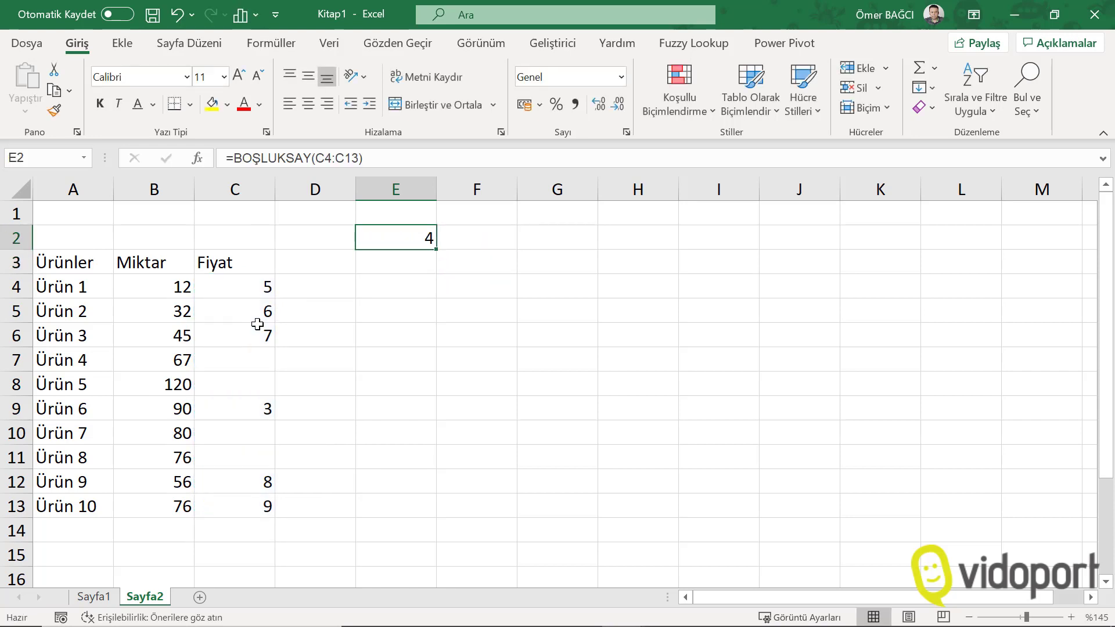
key(Down)
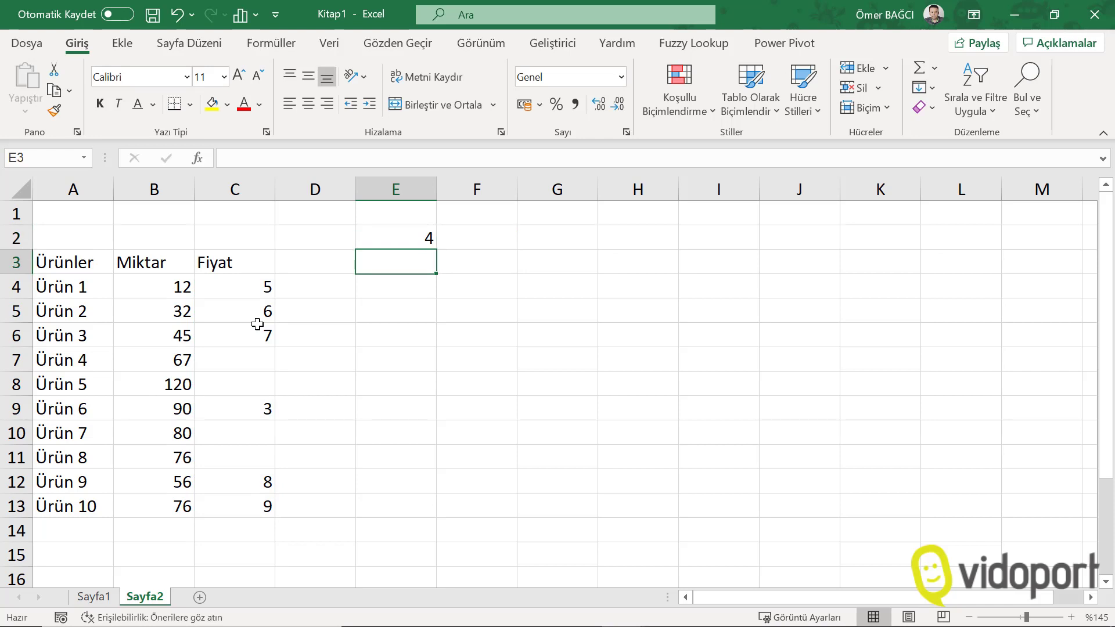
key(Up)
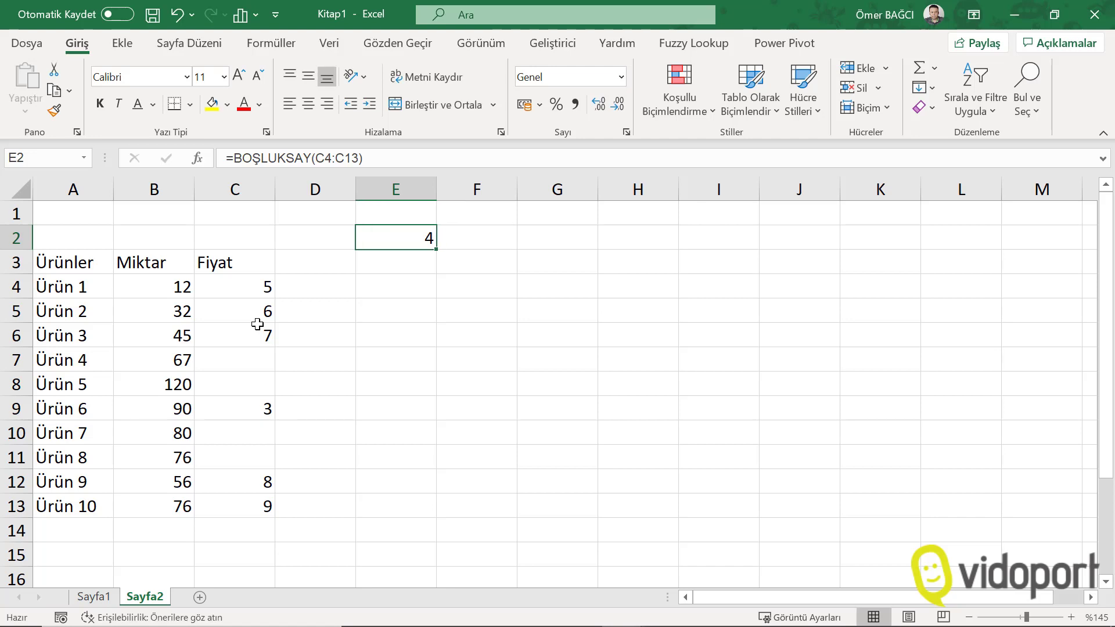
Step: Label E1 'Boş' and F1 'Dolu'
key(Up)
text(Boş)
key(Tab)
text(D)
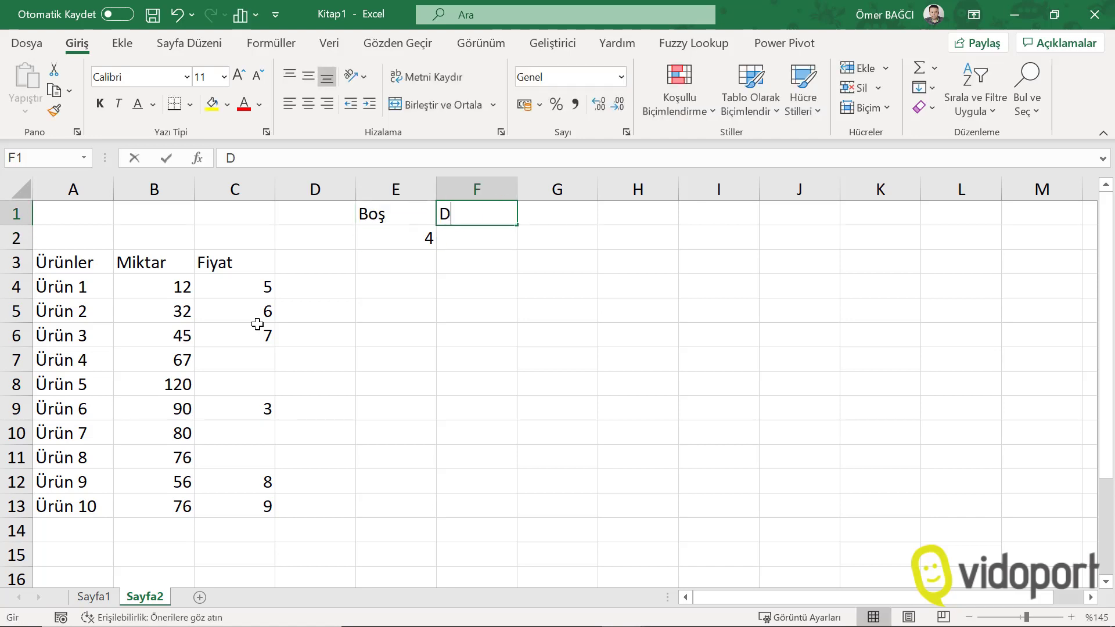
text(olu)
key(Return)
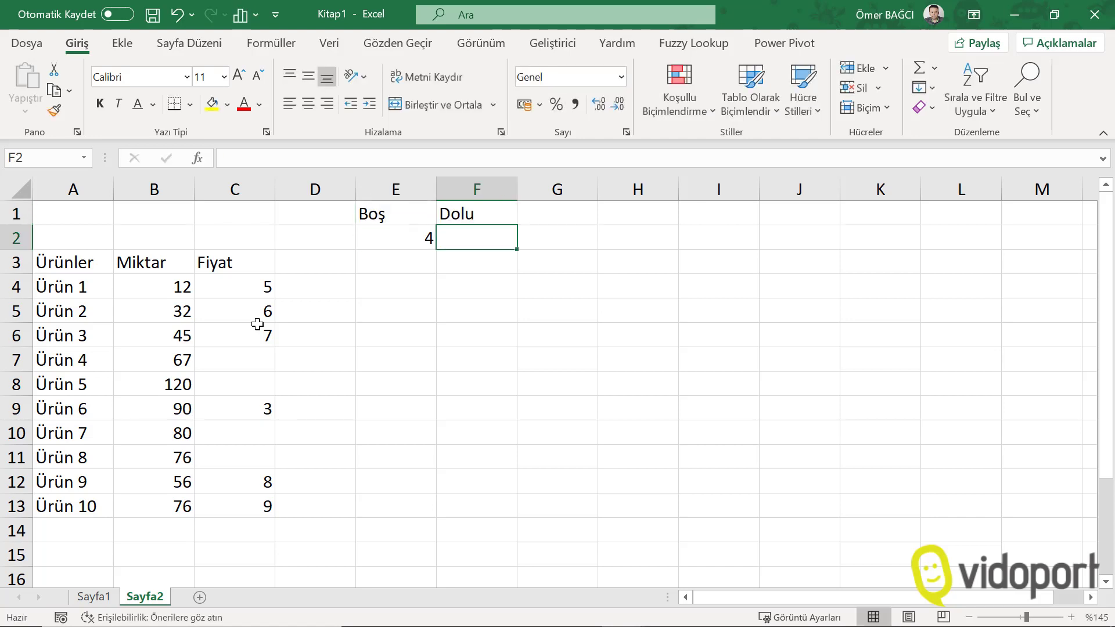
Step: Enter =BAĞ_DEĞ_SAY(C4:C13) in F2 to count the filled prices
text(=bağ)
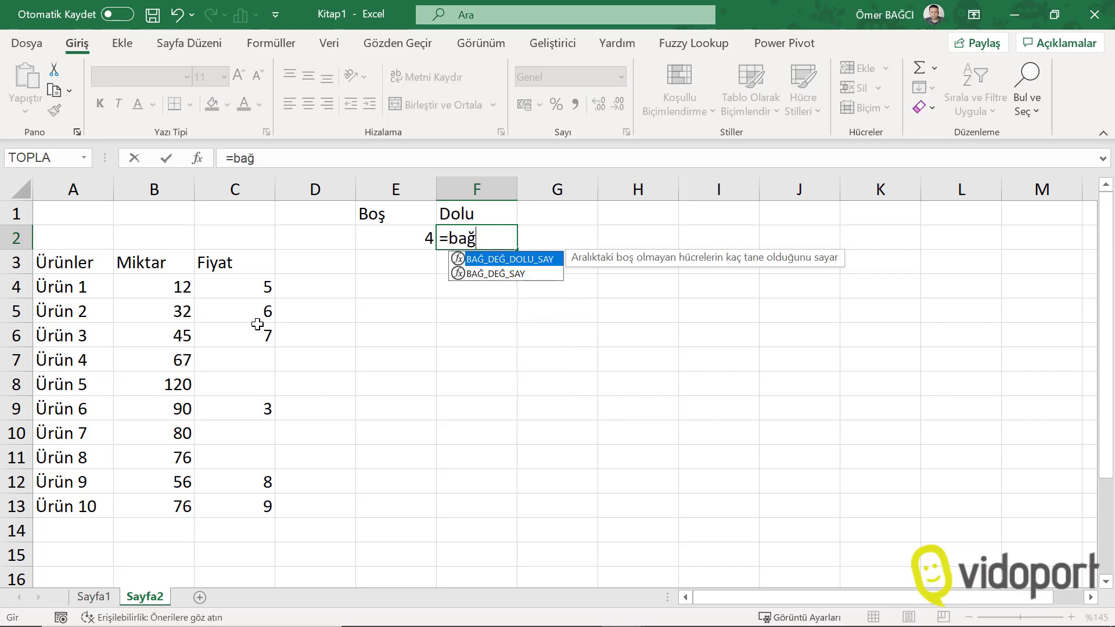
key(Down)
key(Tab)
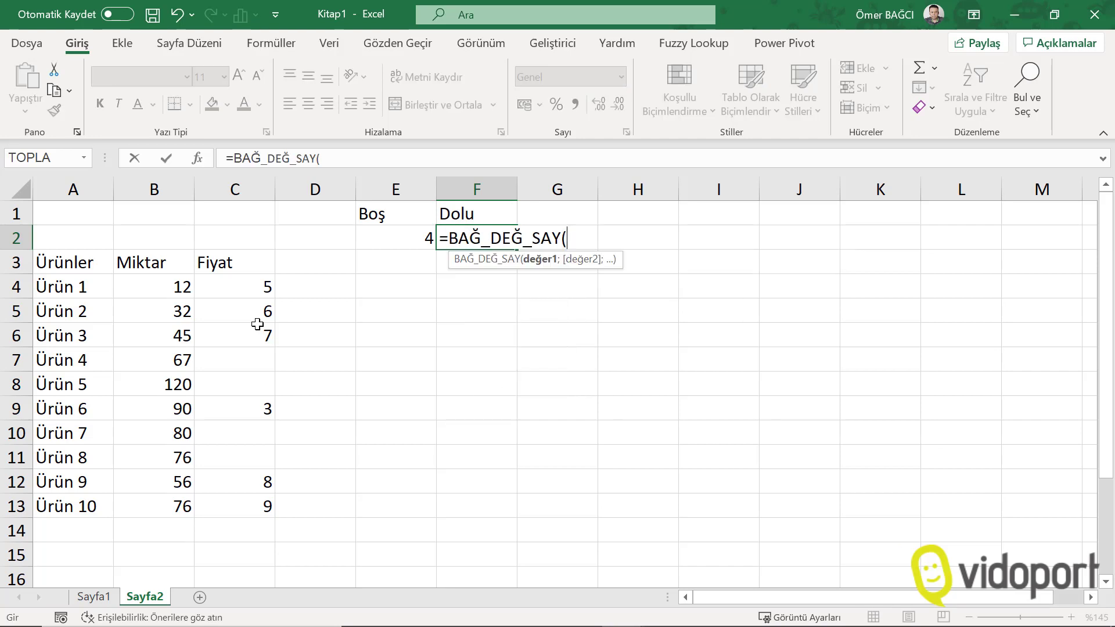
drag(226, 287, 216, 515)
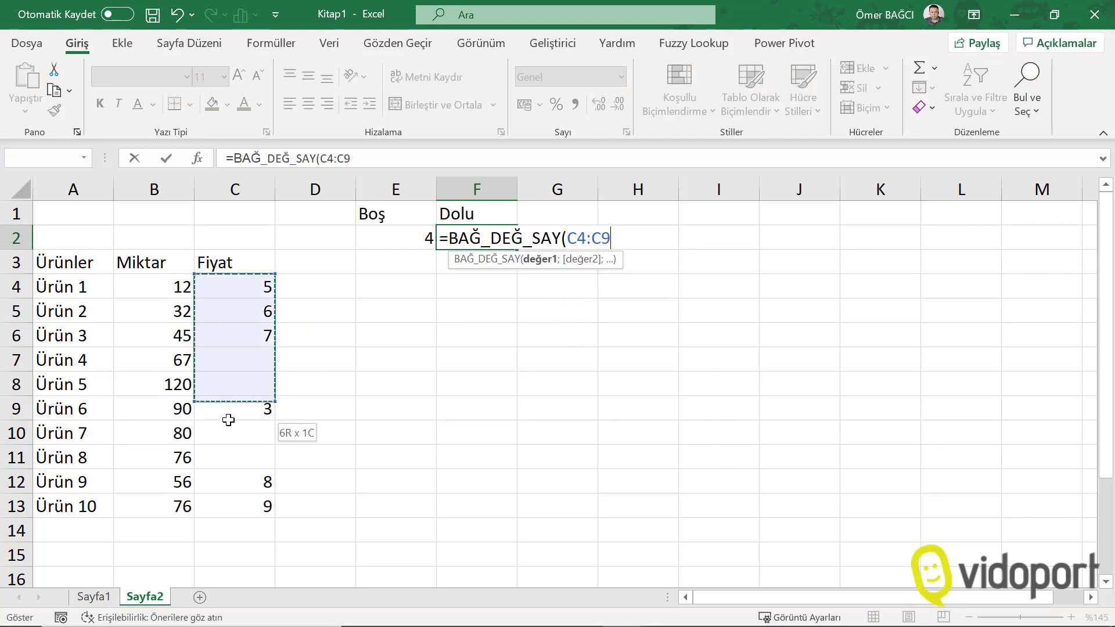
text())
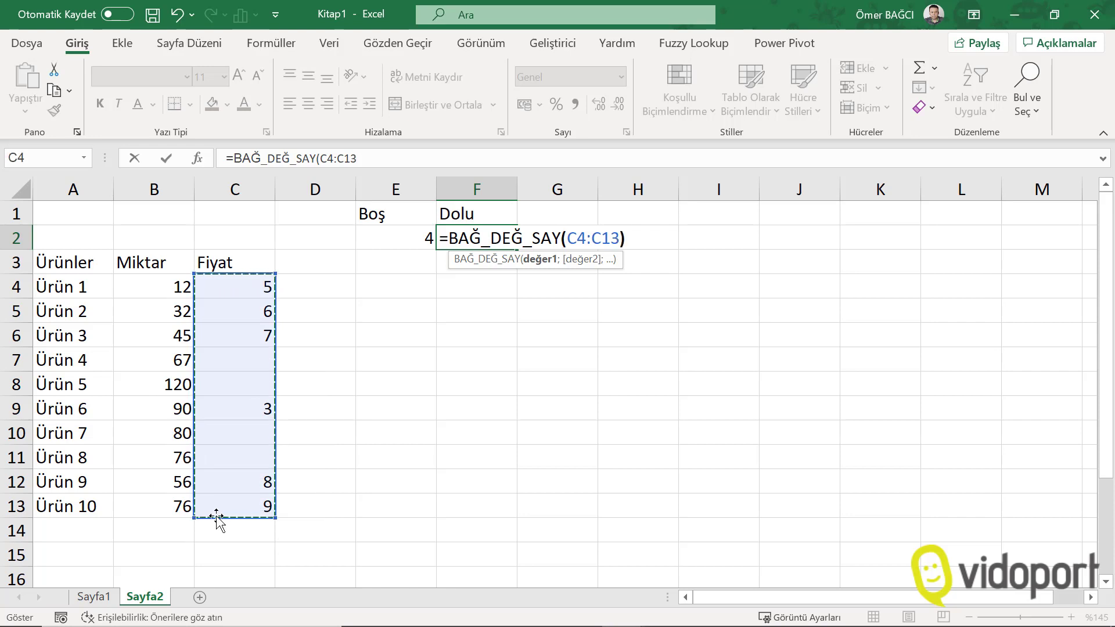
key(Return)
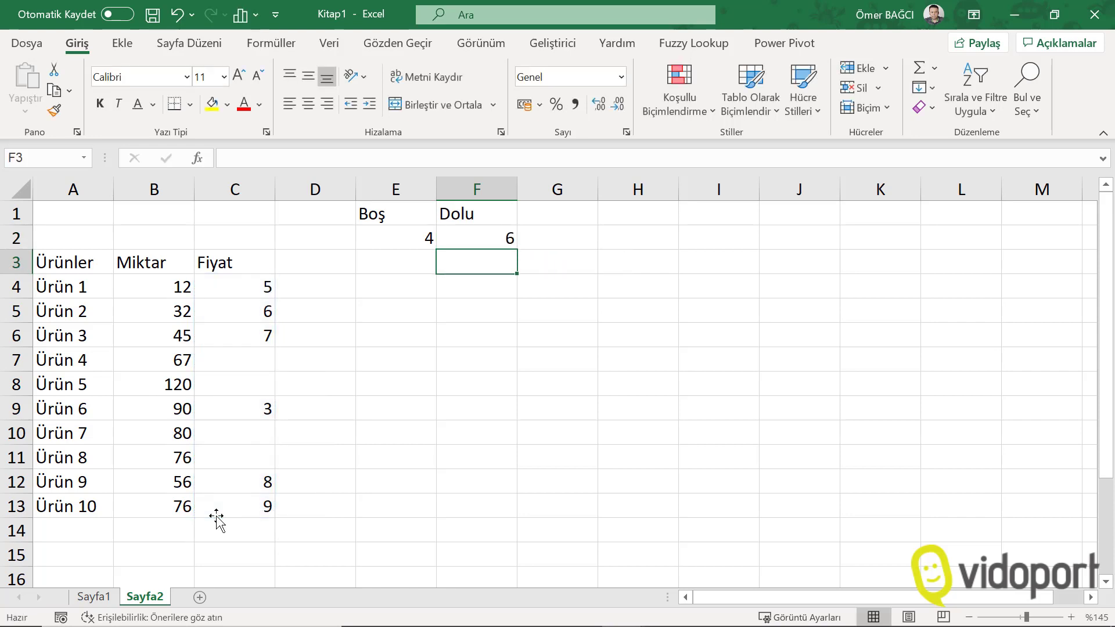
key(Up)
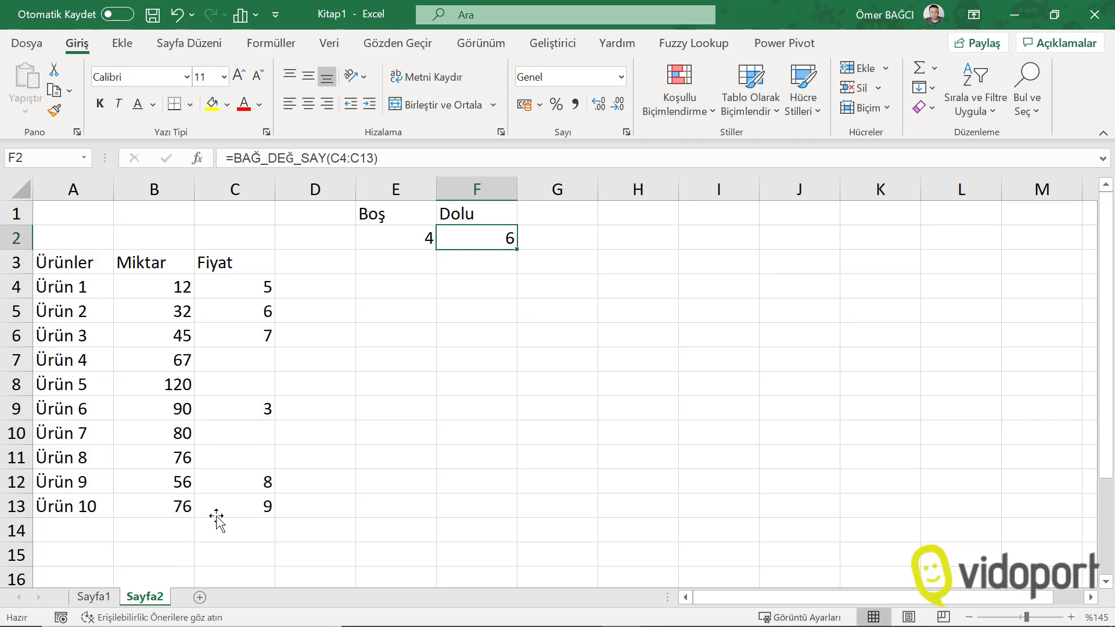
key(Left)
key(Down)
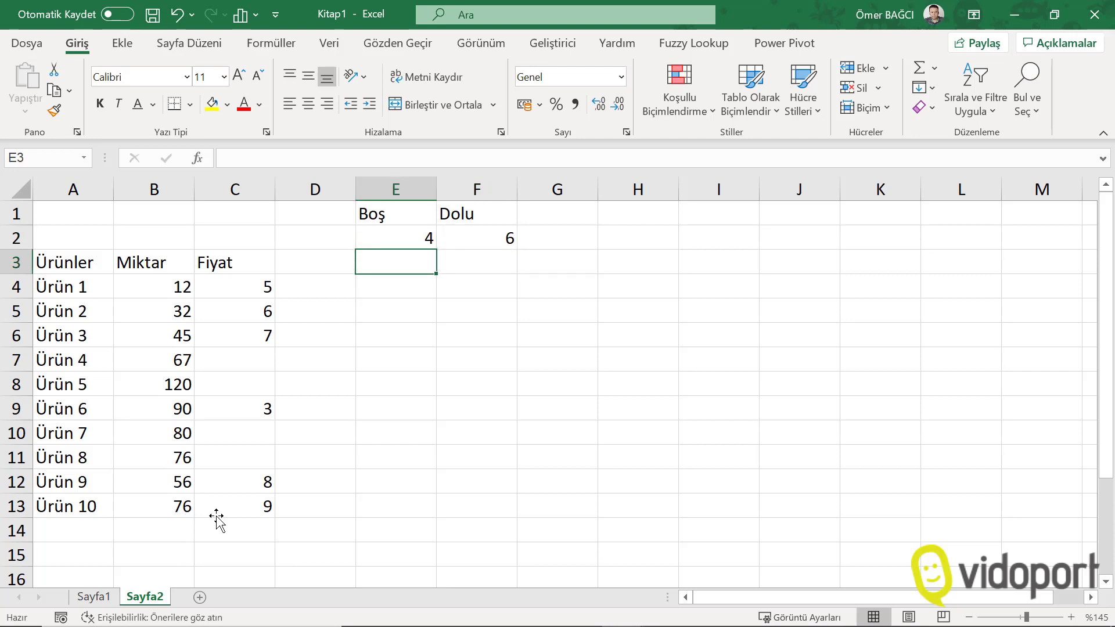
Step: Enter =EĞERSAY(C4:C13;"=") in E3 as a second blank-price count
text(=E)
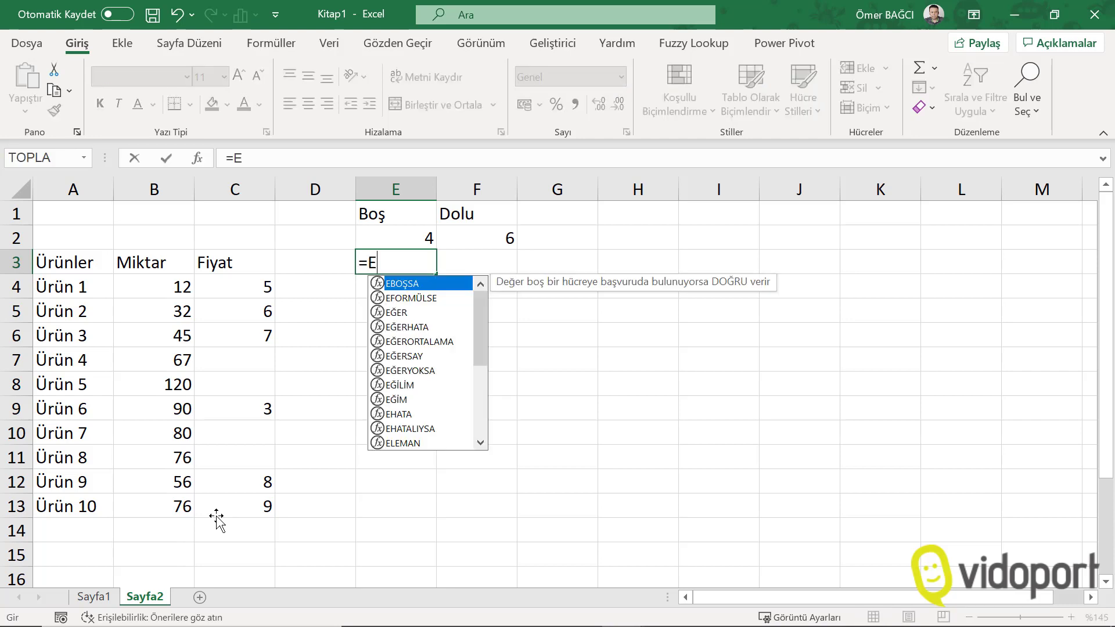
text(ğersay)
key(Tab)
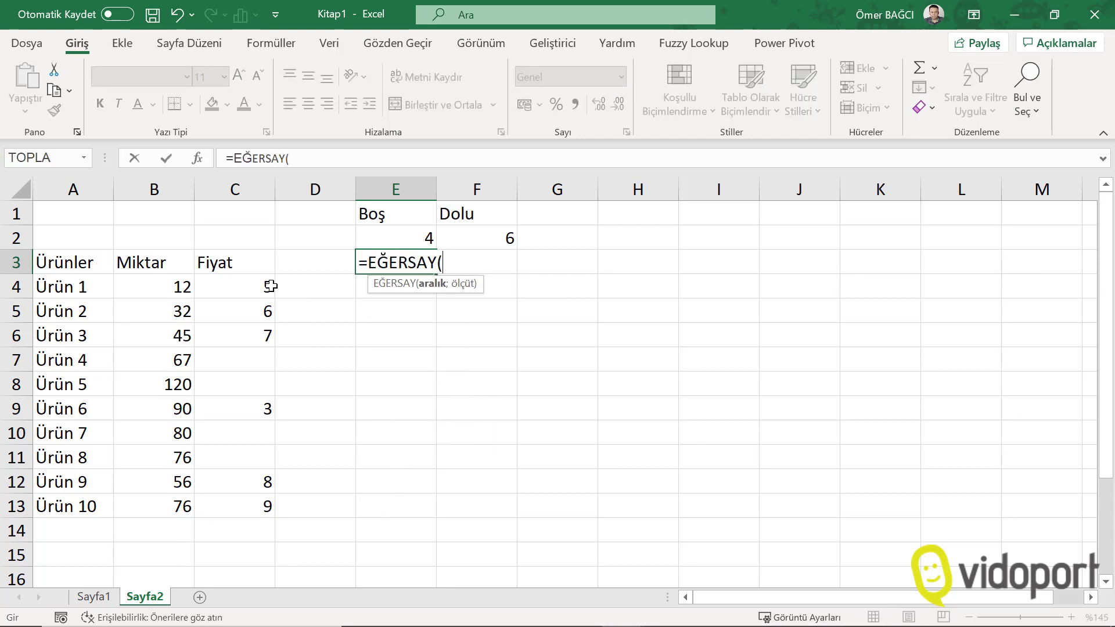
drag(270, 286, 265, 503)
text(;)
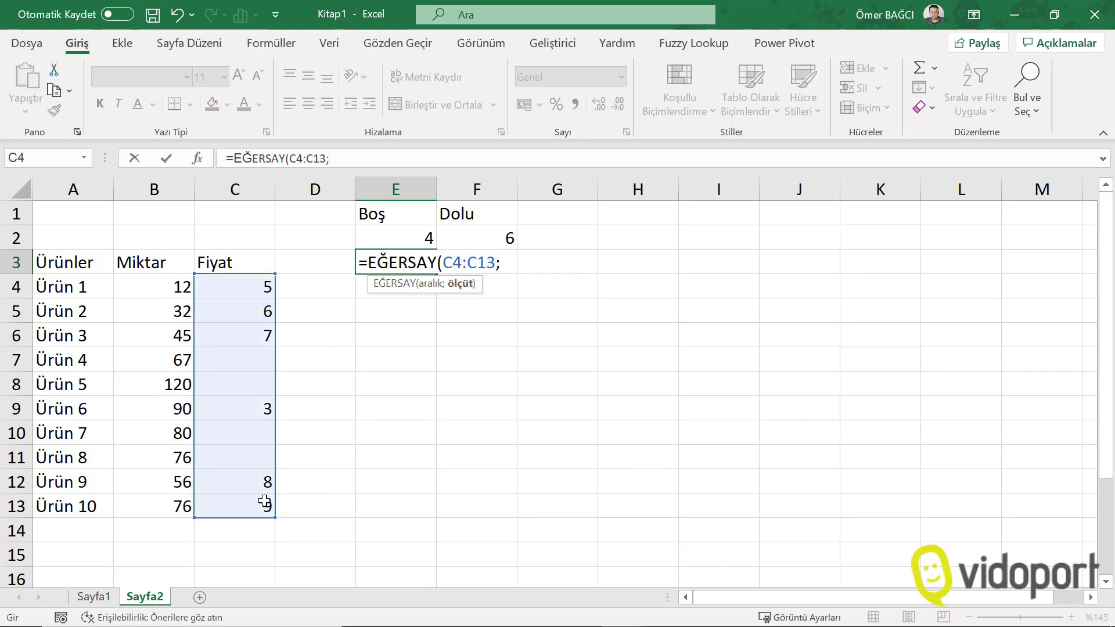
text("=)
text("))
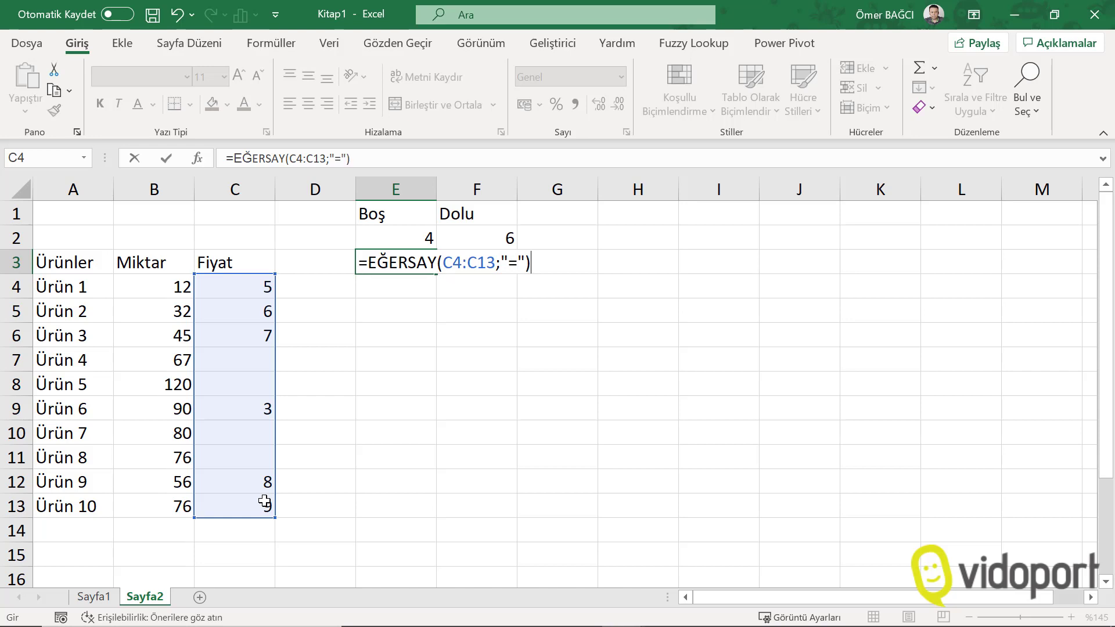
key(Return)
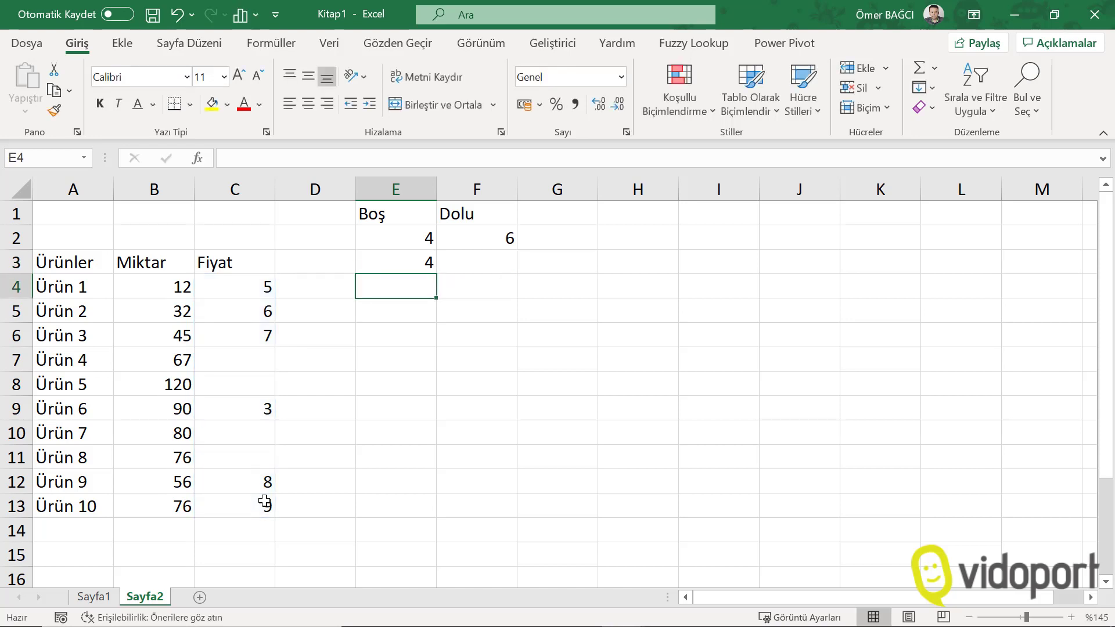
key(Up)
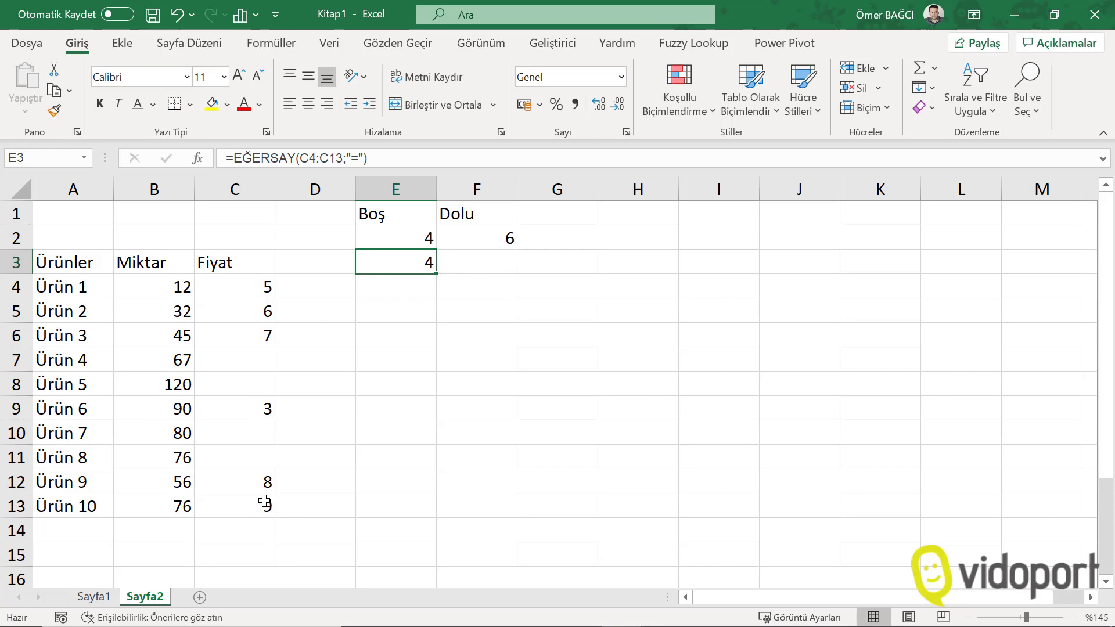
Step: Start an EĞERSAY formula in F3, correcting the mistyped function name
key(Right)
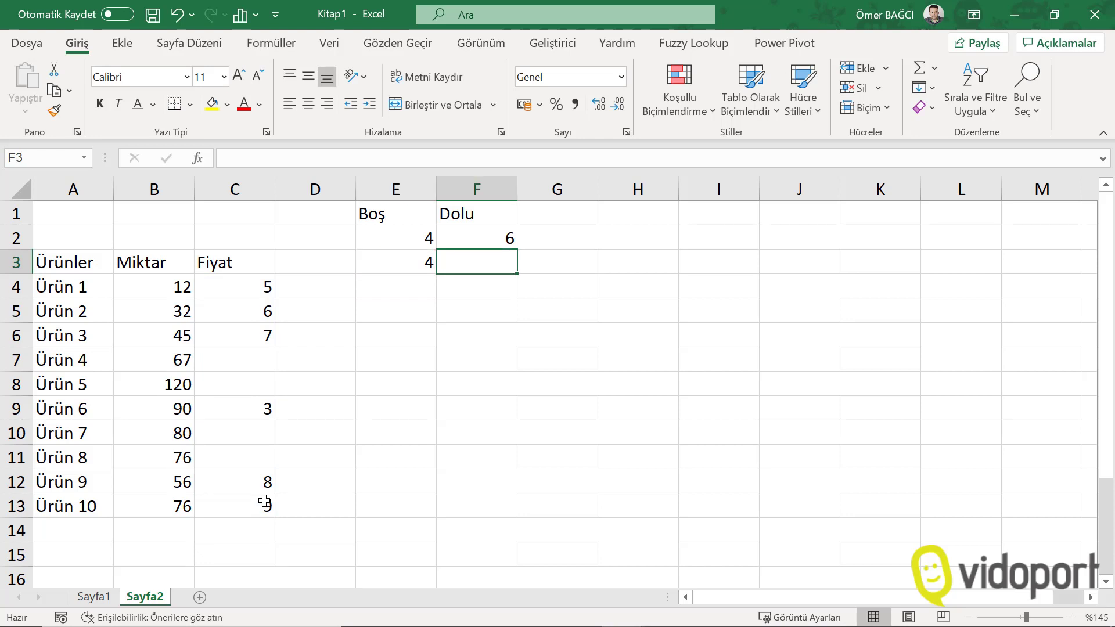
key(Left)
key(Right)
text(=)
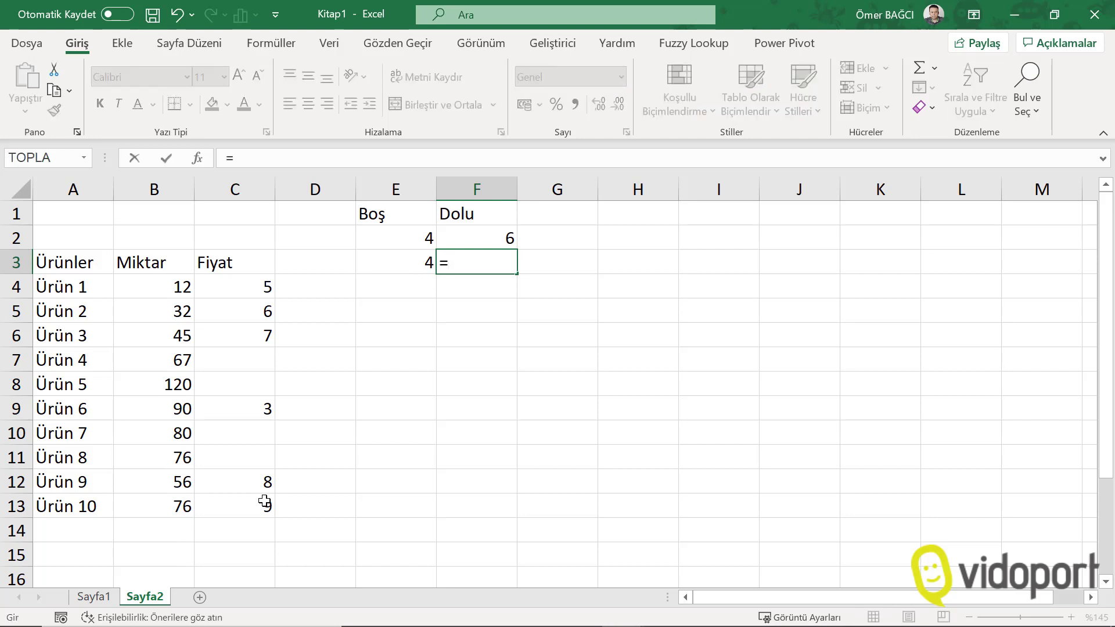
text(çok)
key(BackSpace)
key(BackSpace)
key(BackSpace)
text(eğer)
key(Down)
key(Down)
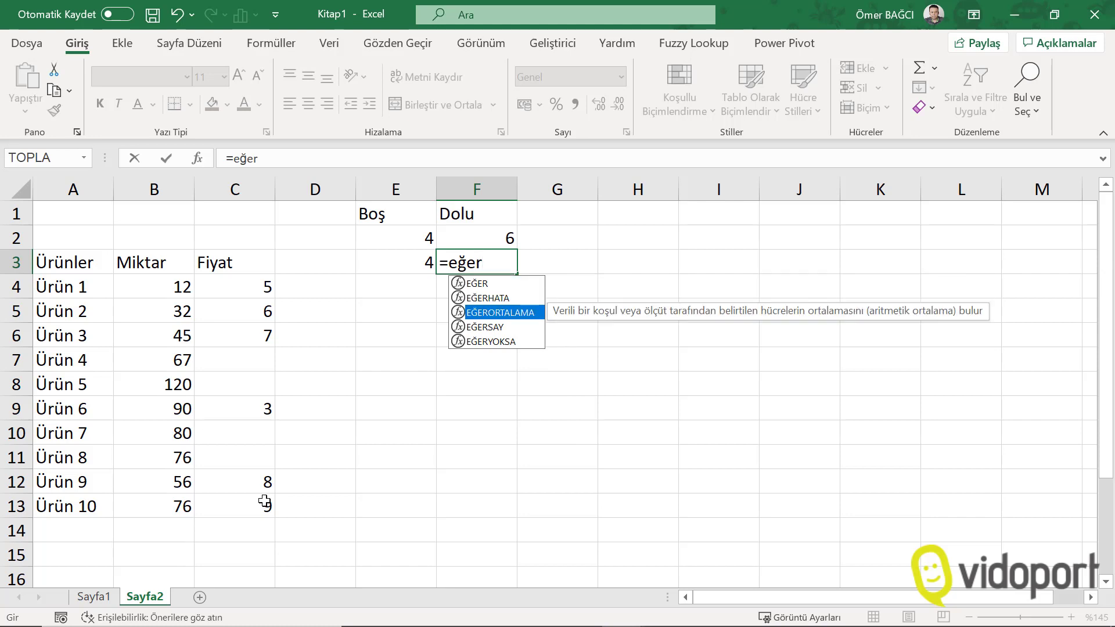
key(Down)
key(Tab)
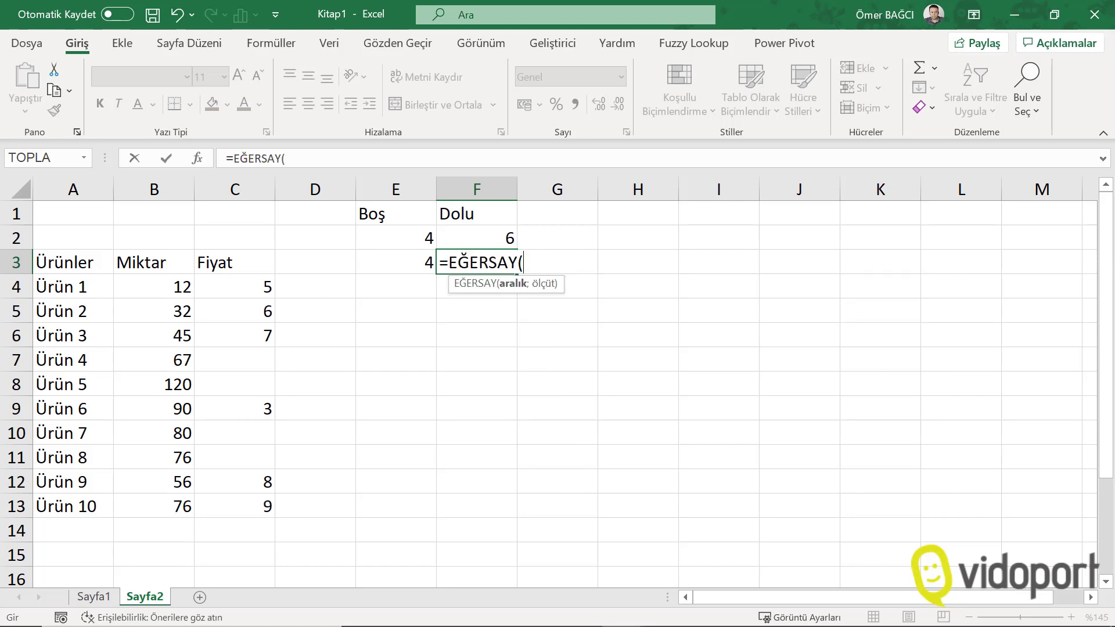
Step: Complete F3 as =EĞERSAY(C4:C13;"<>"), removing a stray 9 after the error
drag(235, 285, 250, 499)
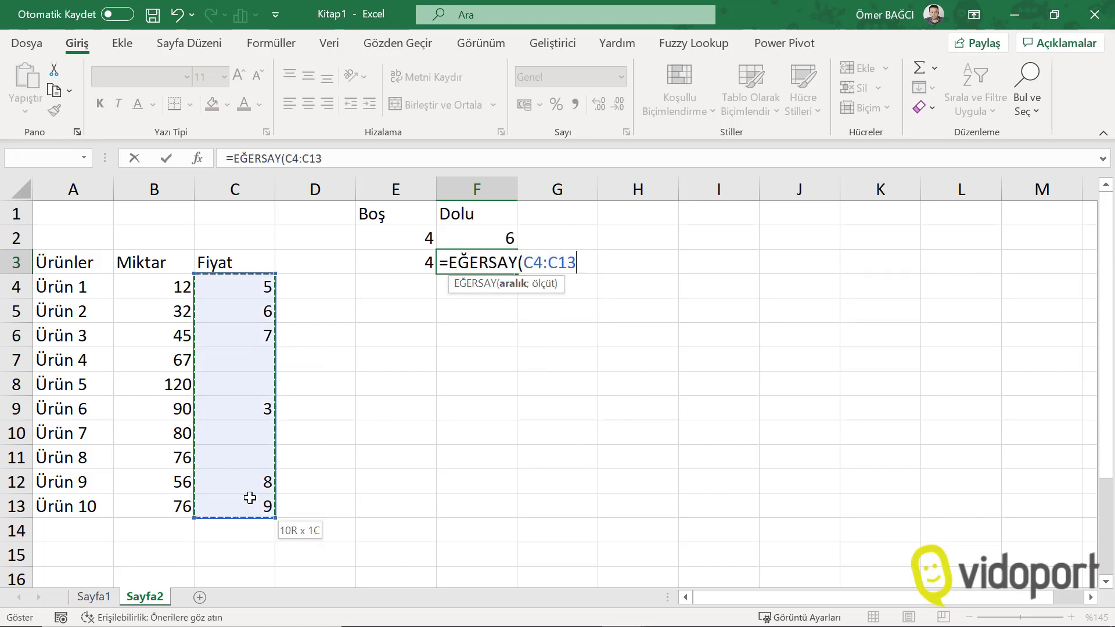
text(;")
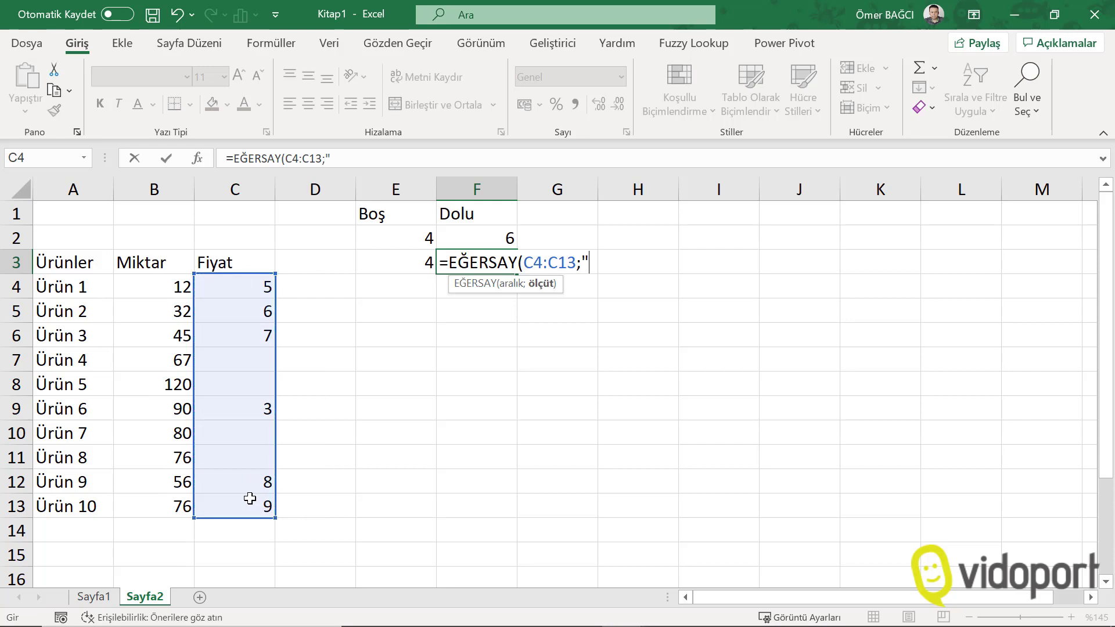
text(<)
text(>")
text(9)
key(Return)
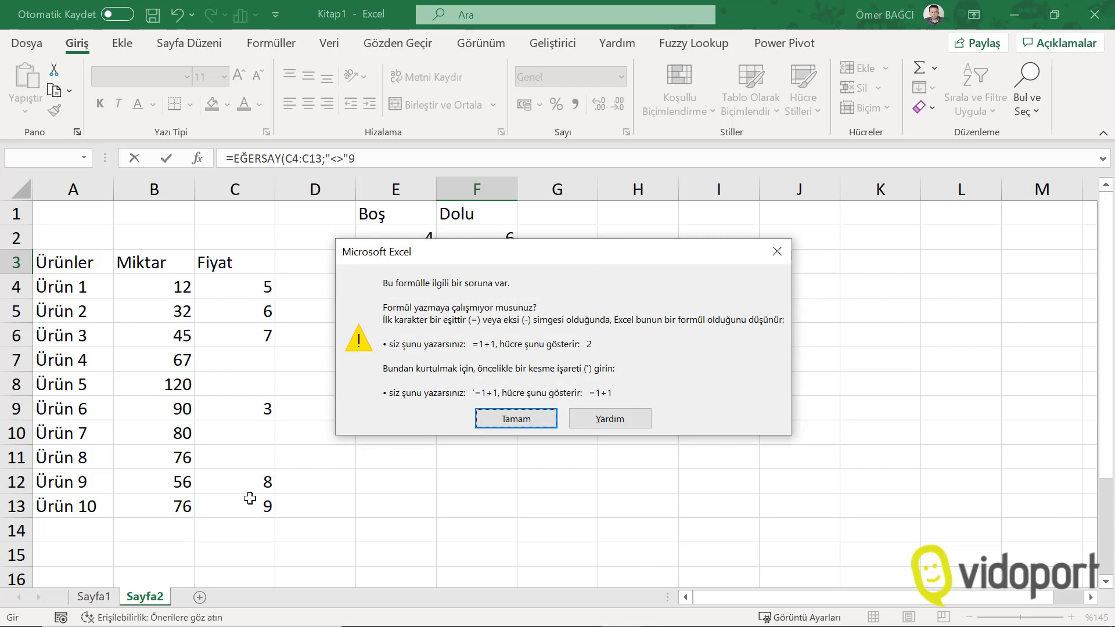
key(Return)
key(BackSpace)
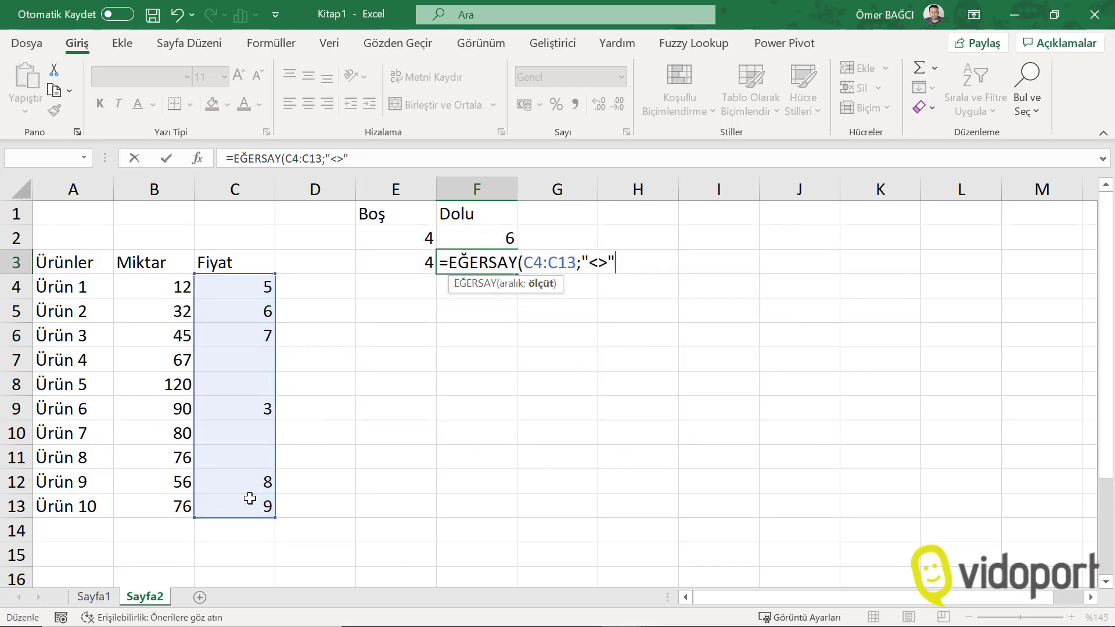
text())
key(Return)
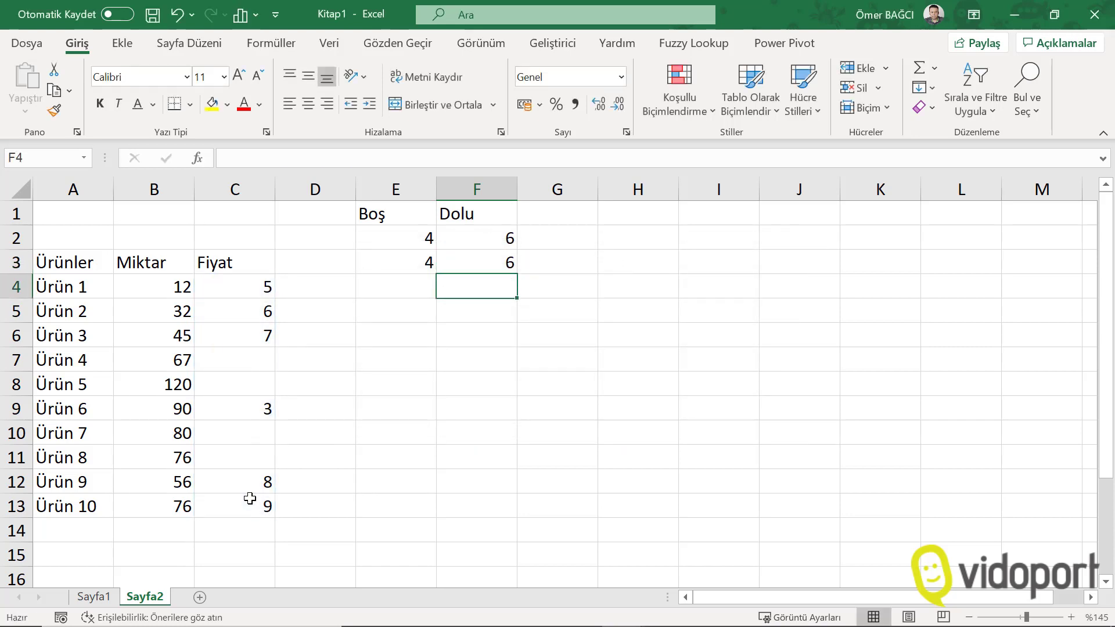
key(Up)
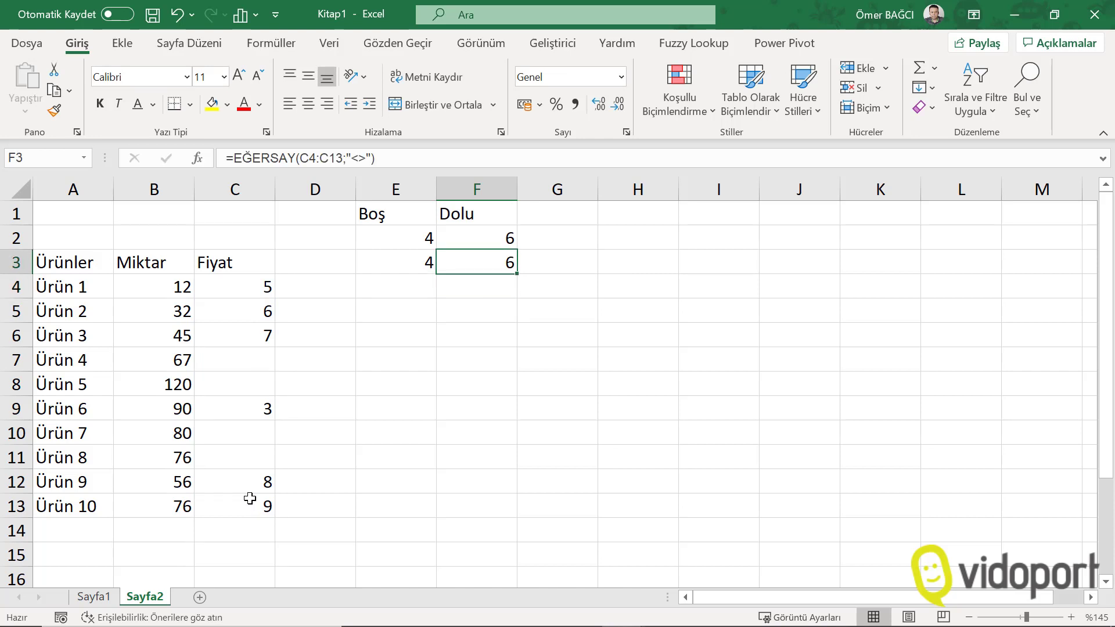
key(ctrl+grave)
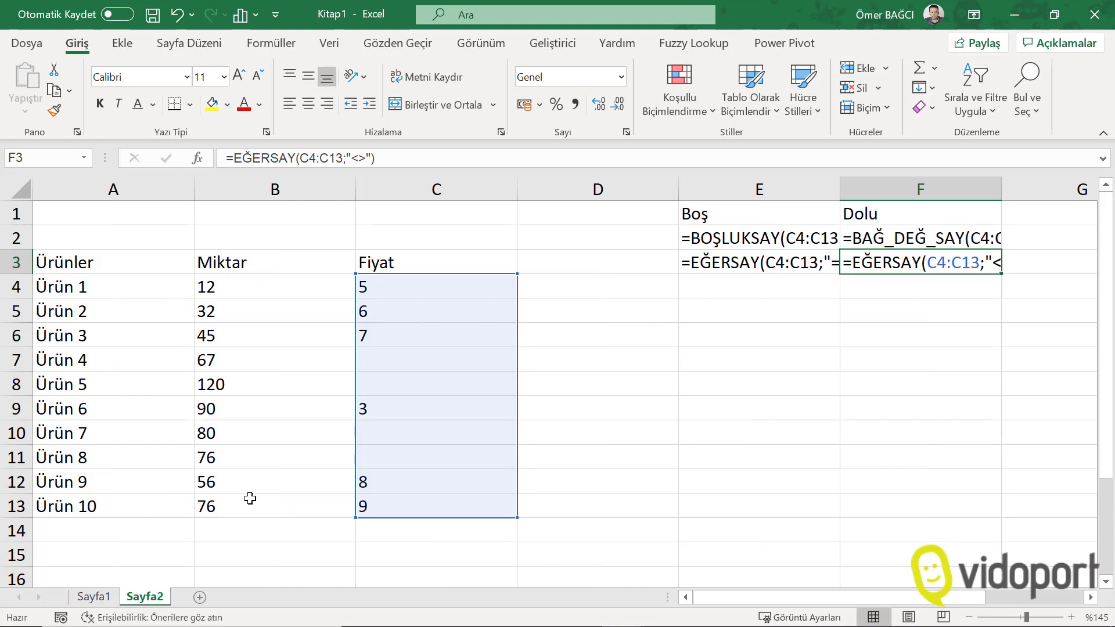
key(ctrl+grave)
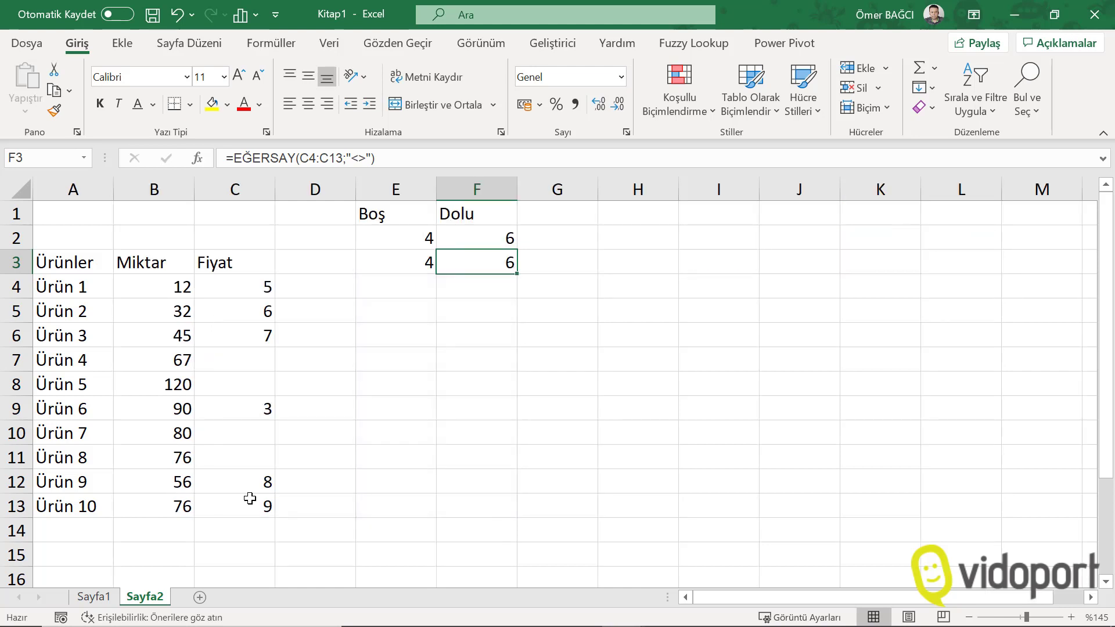
key(Down)
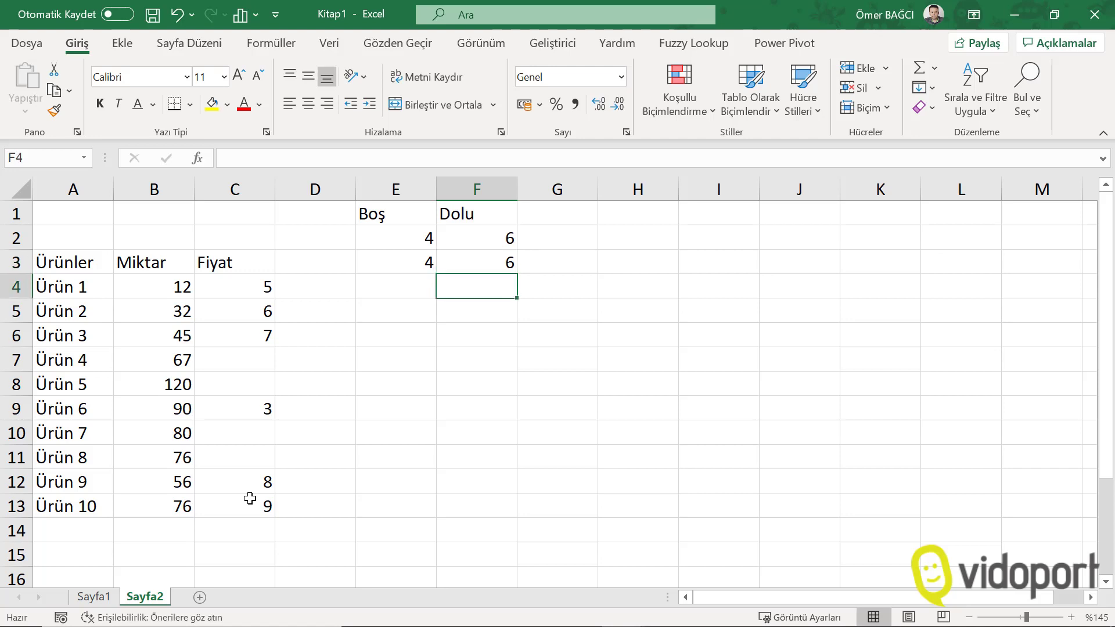
key(Down)
key(Down)
key(ctrl+semicolon)
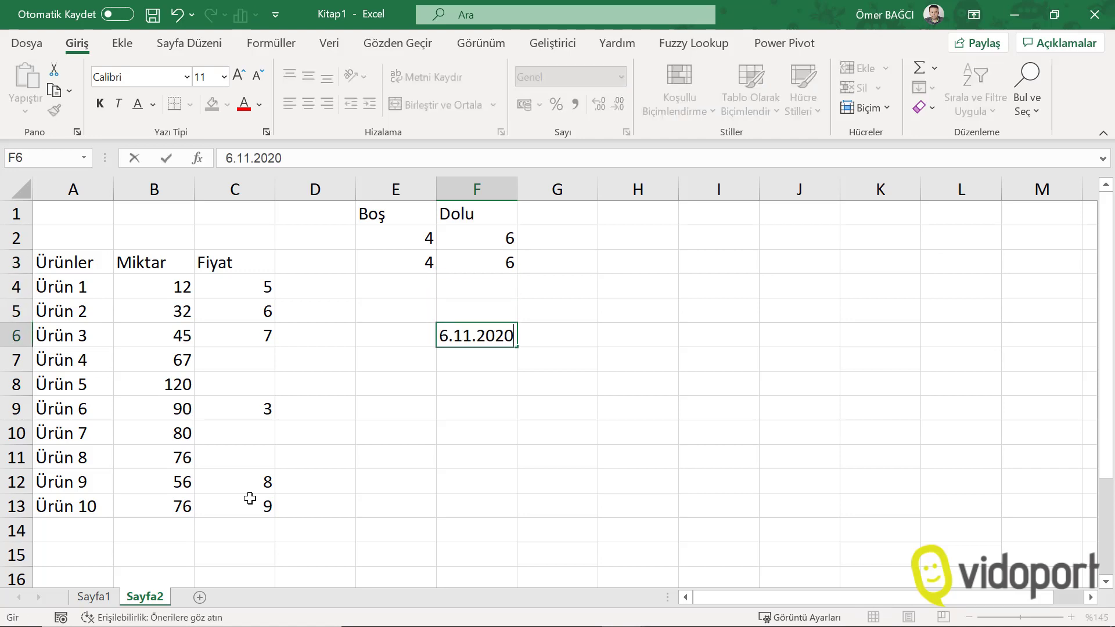
key(BackSpace)
key(BackSpace)
key(BackSpace)
key(BackSpace)
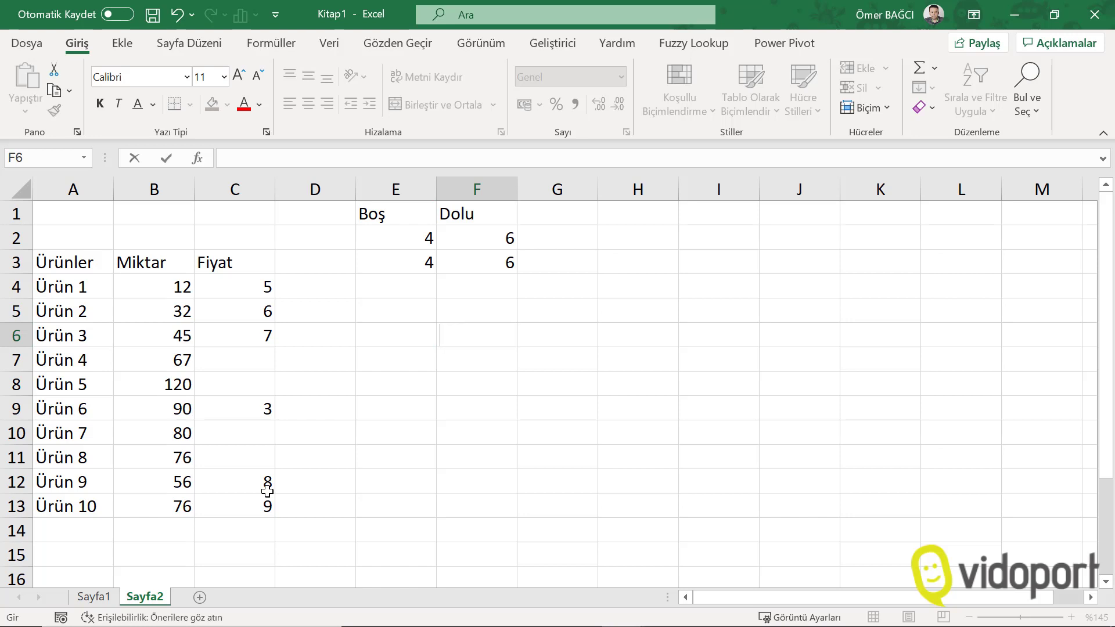
key(Return)
key(ctrl+grave)
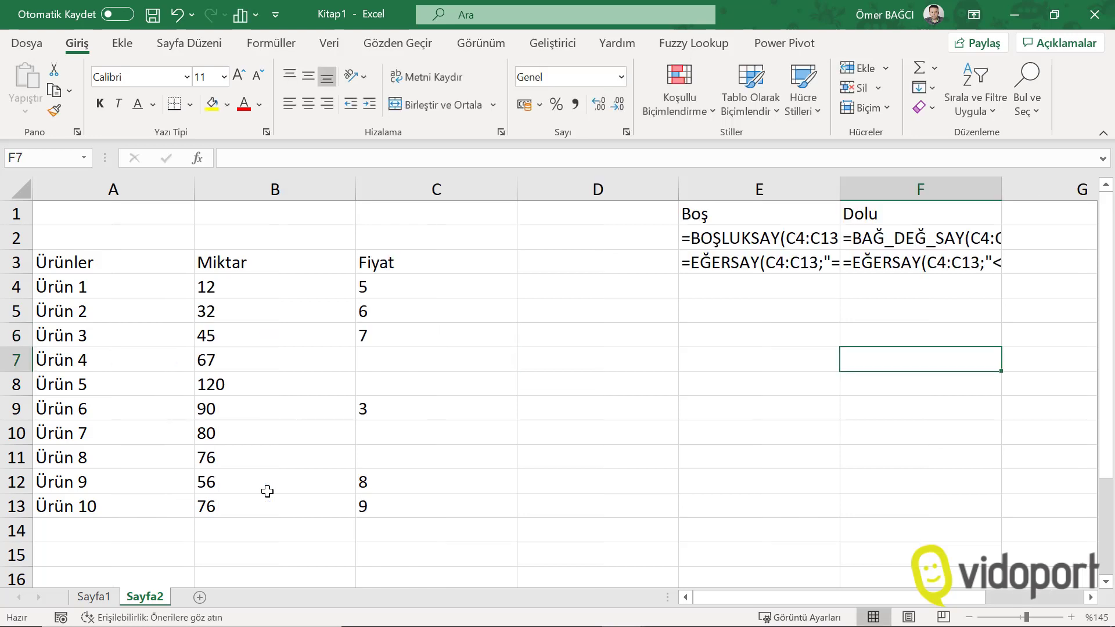
key(ctrl+grave)
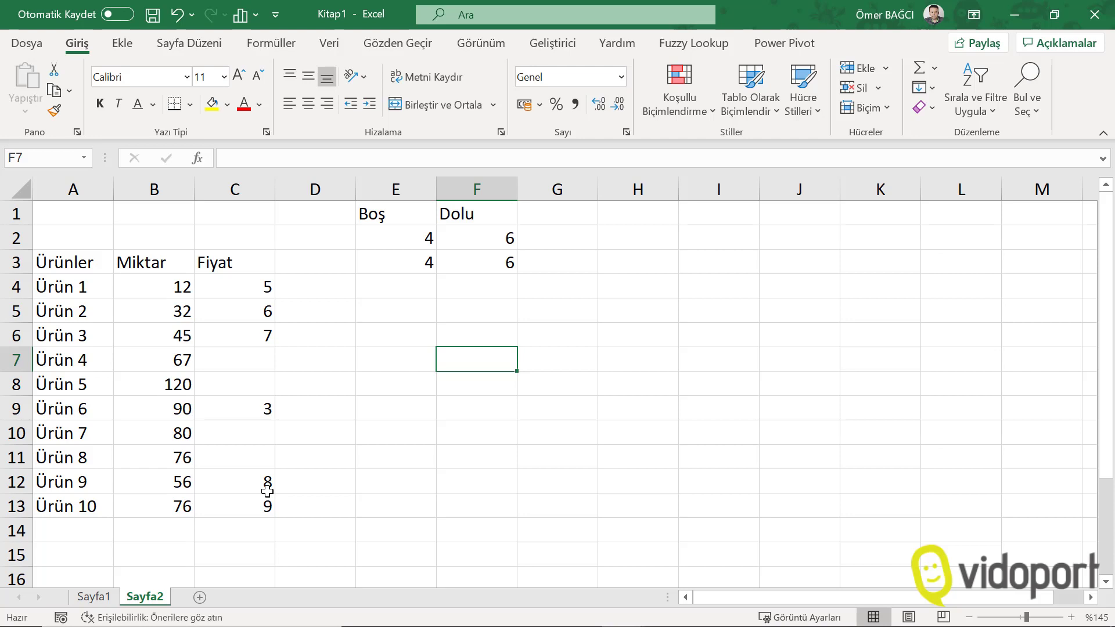
key(Up)
key(Up)
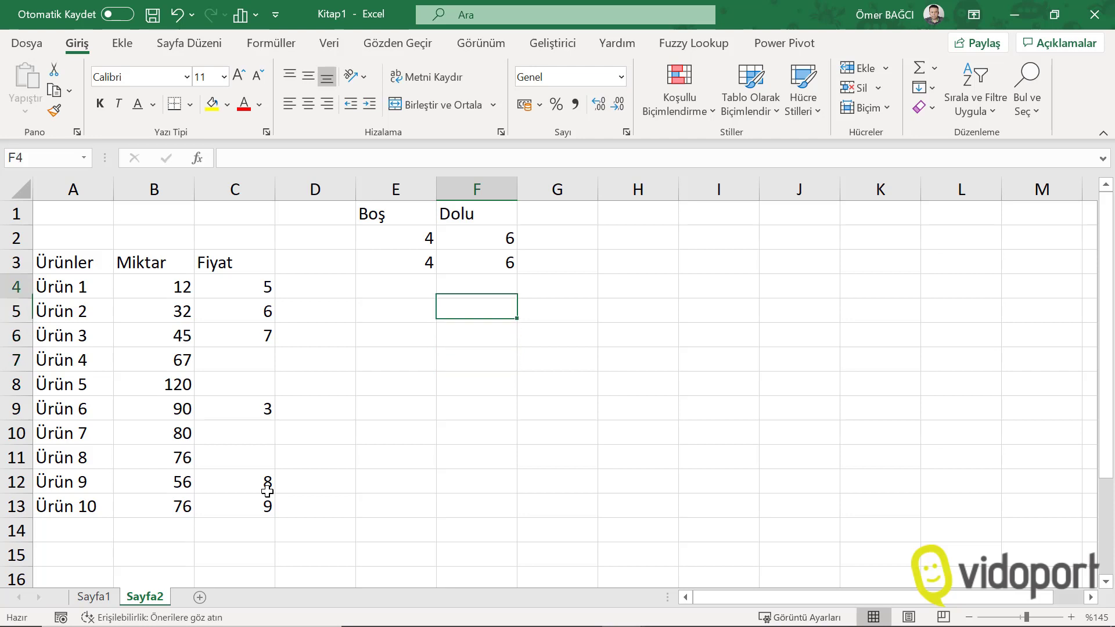
key(Up)
key(Up)
key(Left)
key(Up)
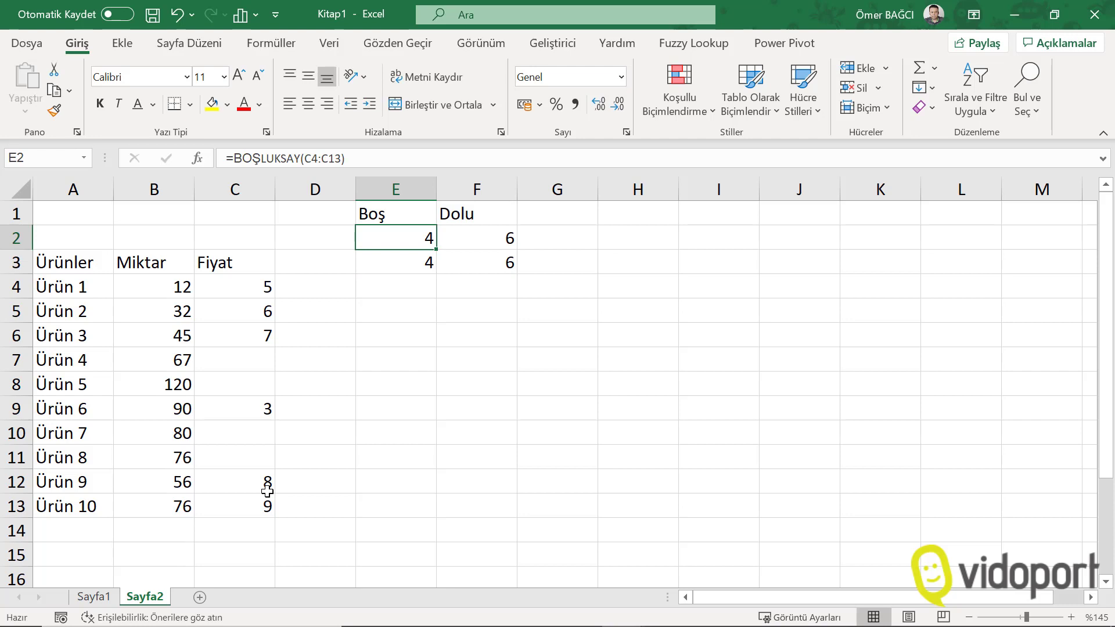
double_click(410, 237)
key(Return)
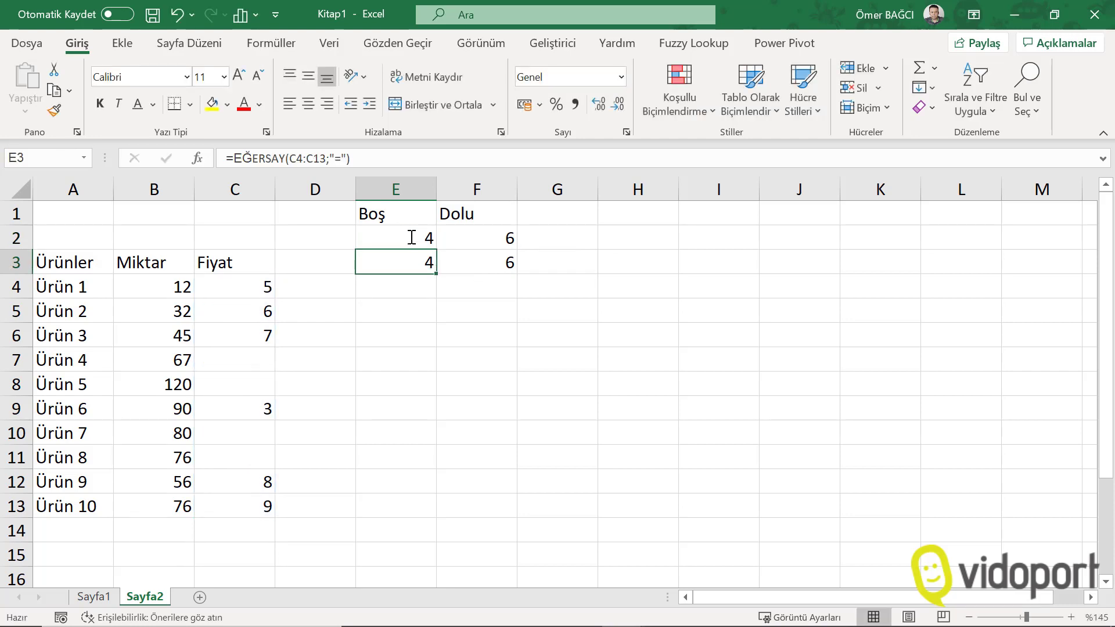
double_click(412, 262)
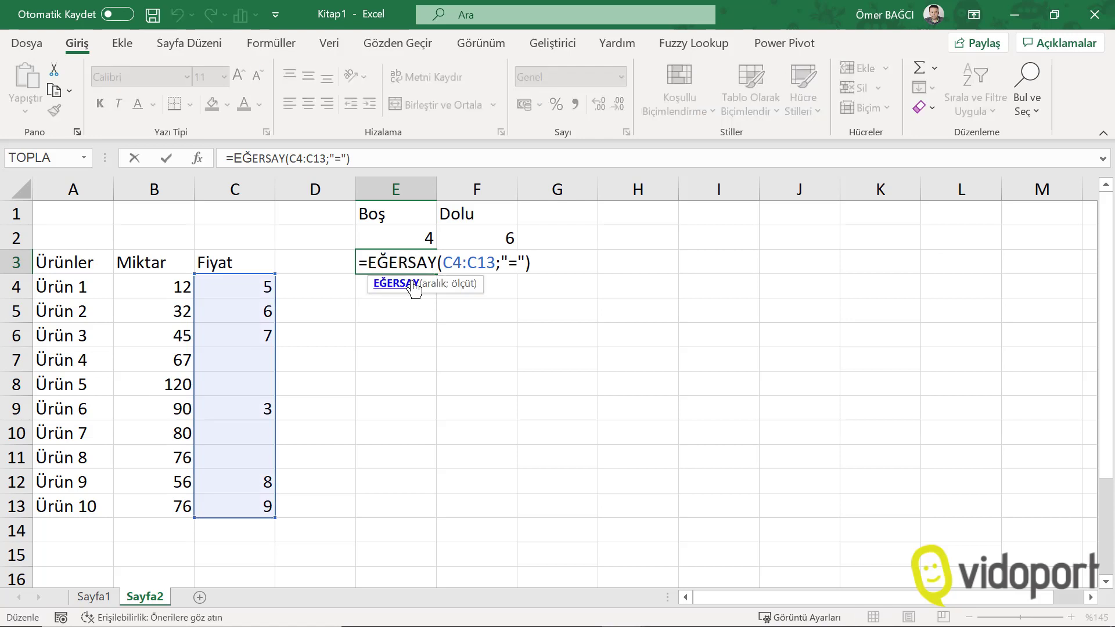
key(Return)
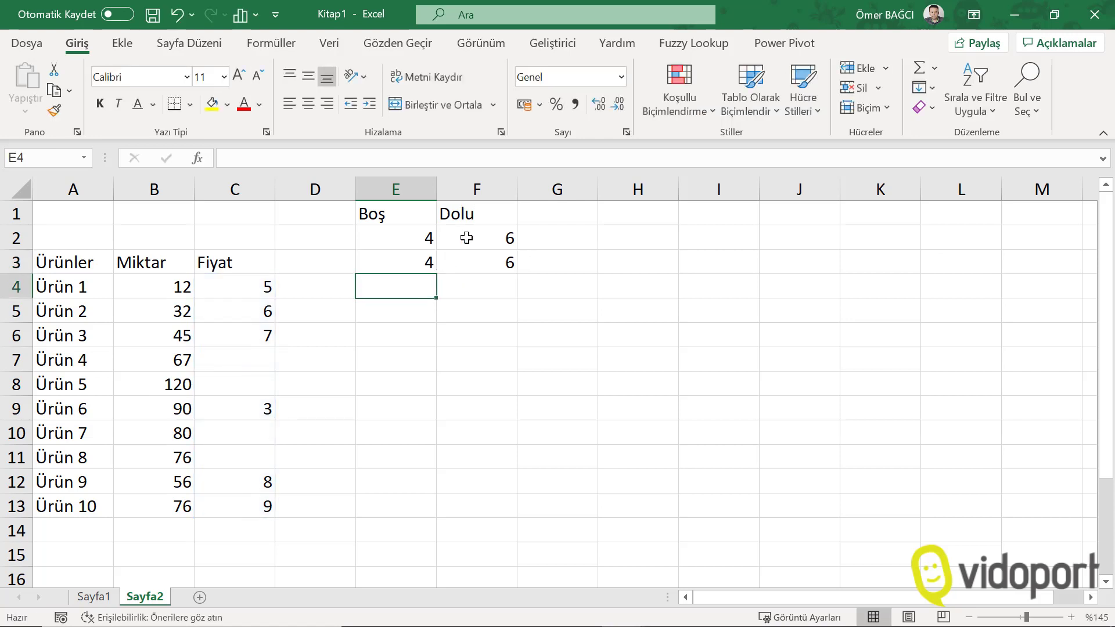
double_click(467, 238)
key(Return)
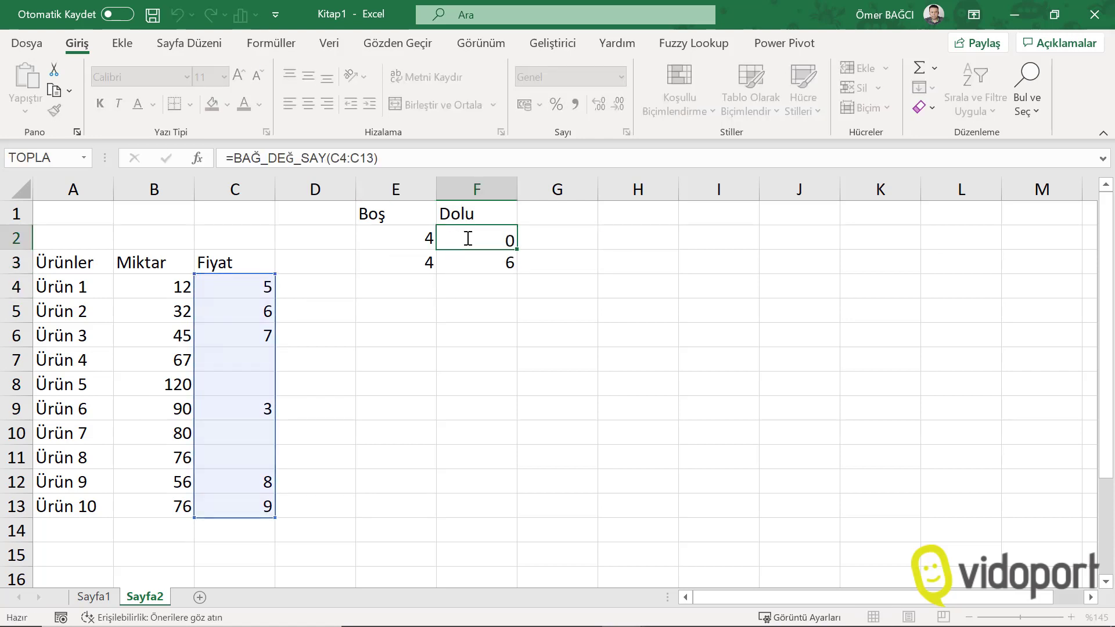
double_click(487, 262)
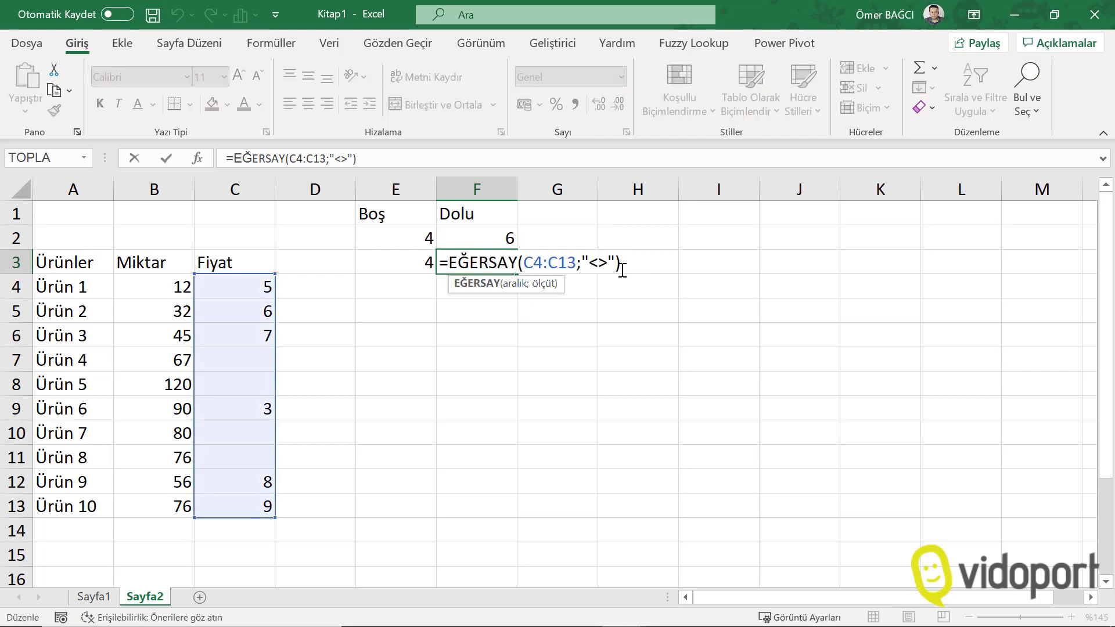
key(Return)
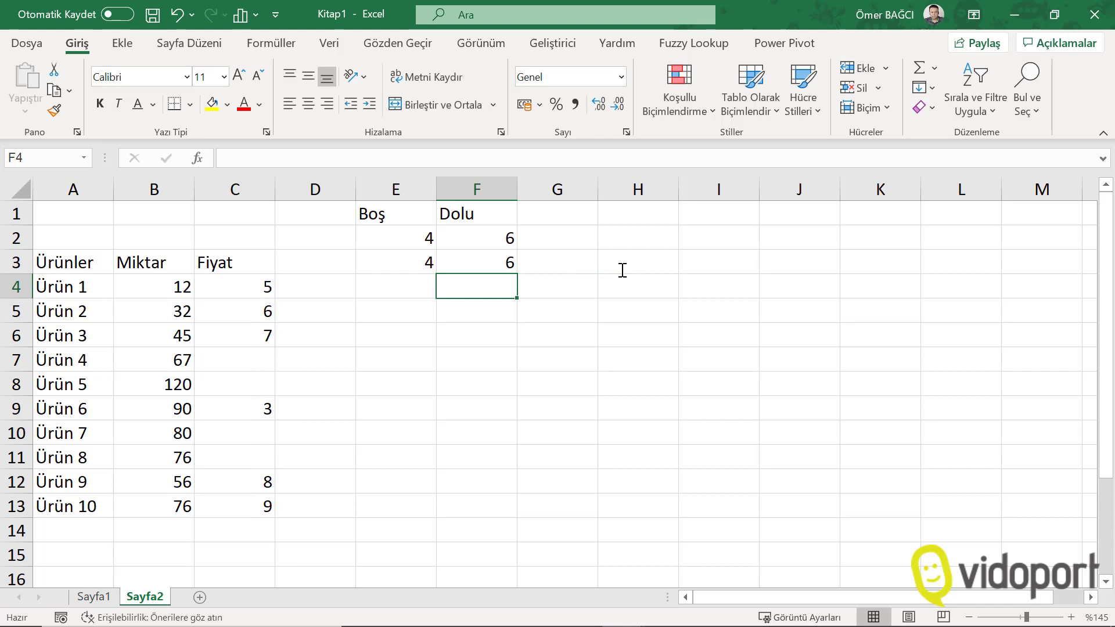
key(Up)
key(Left)
key(Up)
key(Right)
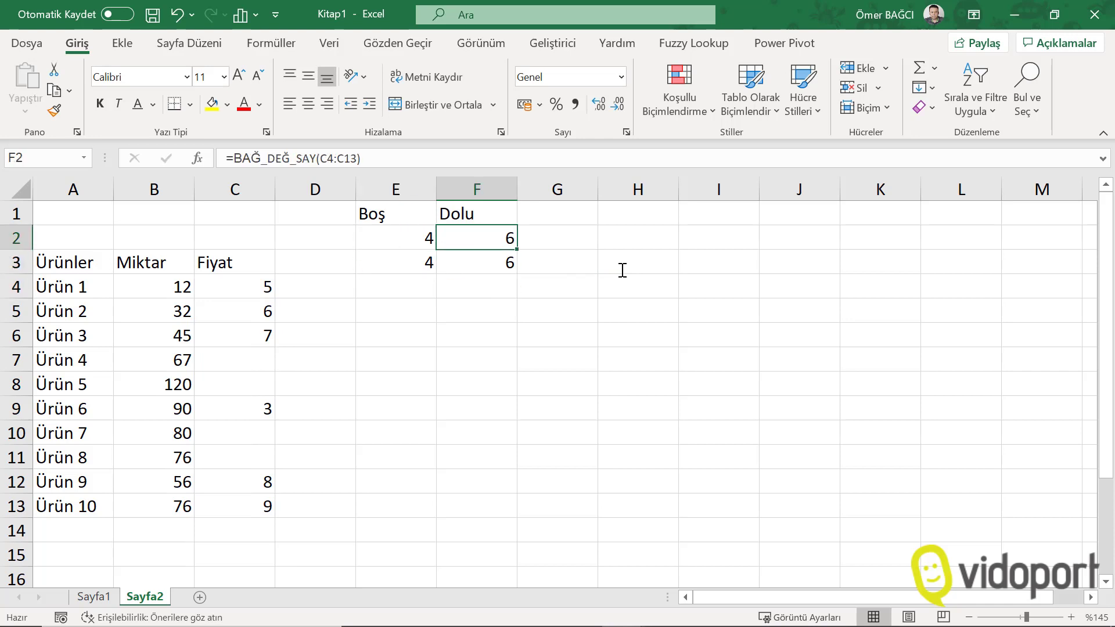
key(Down)
key(Left)
key(Down)
key(Down)
key(Down)
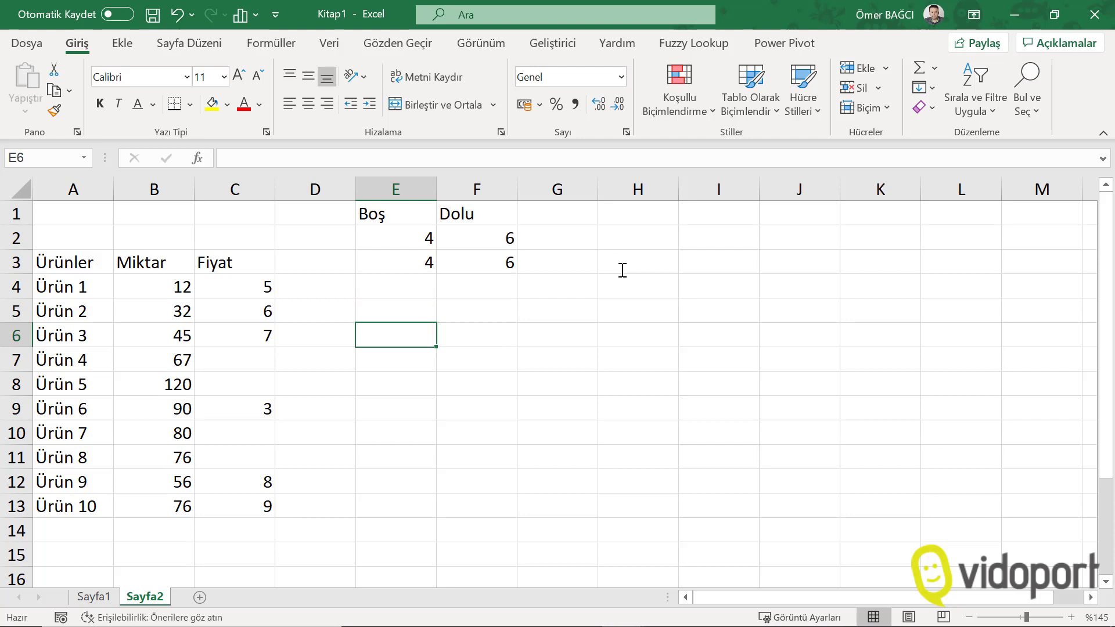
Step: Type 'Miktarı 50 den büyük ve fiyatı boş olan kaç kayıt var' into E6
text(Mik)
text(tarı )
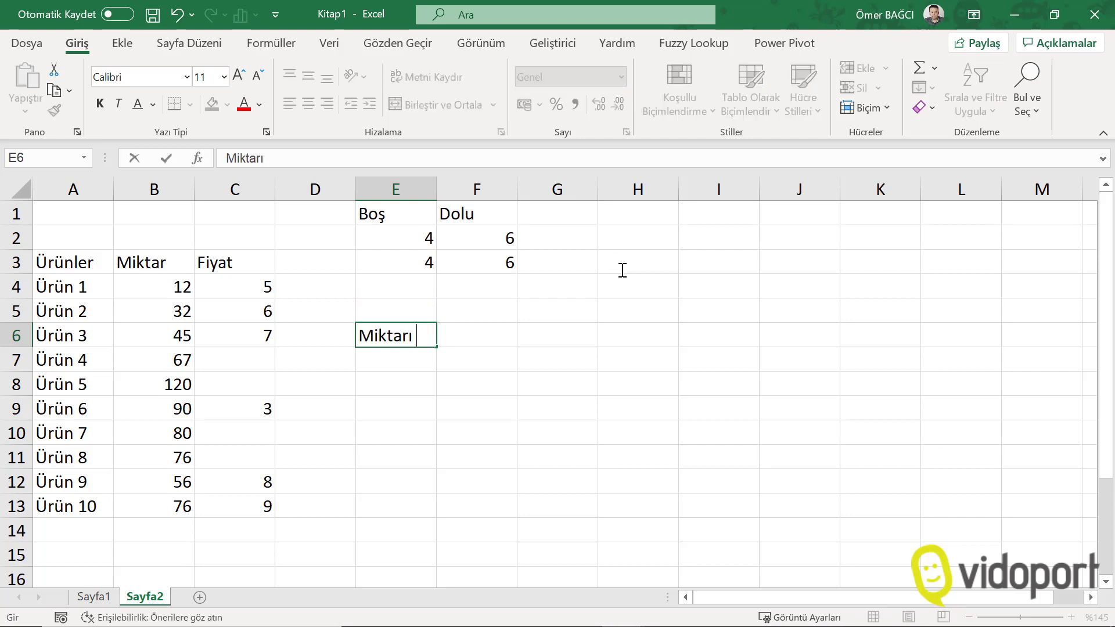
text(50 d)
text(en büyük)
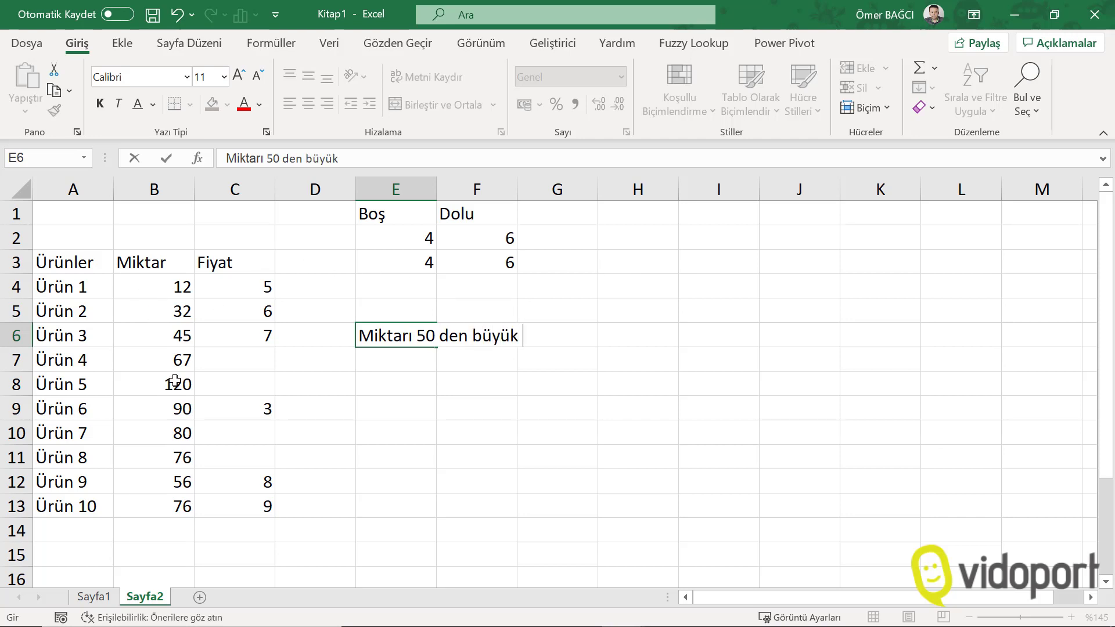
text( ve)
text( boş)
key(BackSpace)
key(BackSpace)
key(BackSpace)
text(fiyatı boş o)
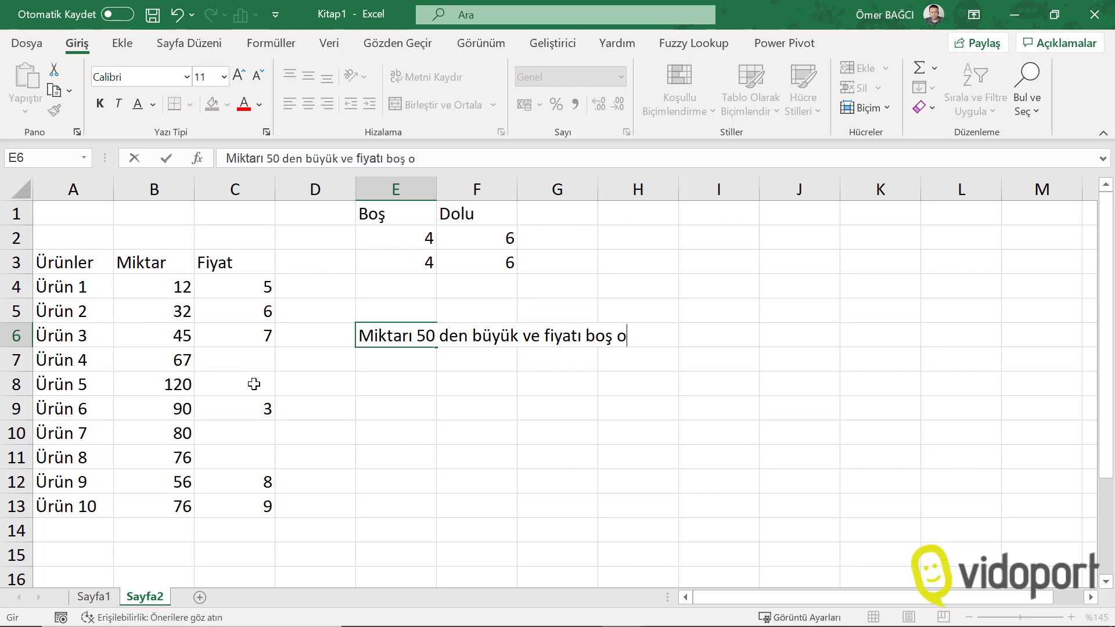
text(lan kaç k)
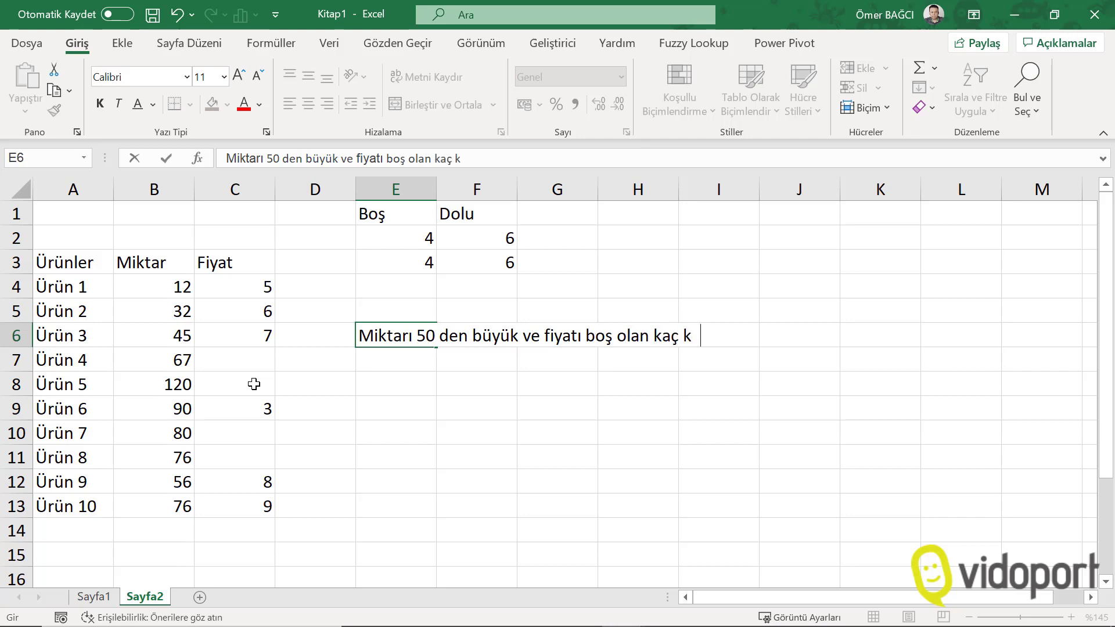
text(ayıt var)
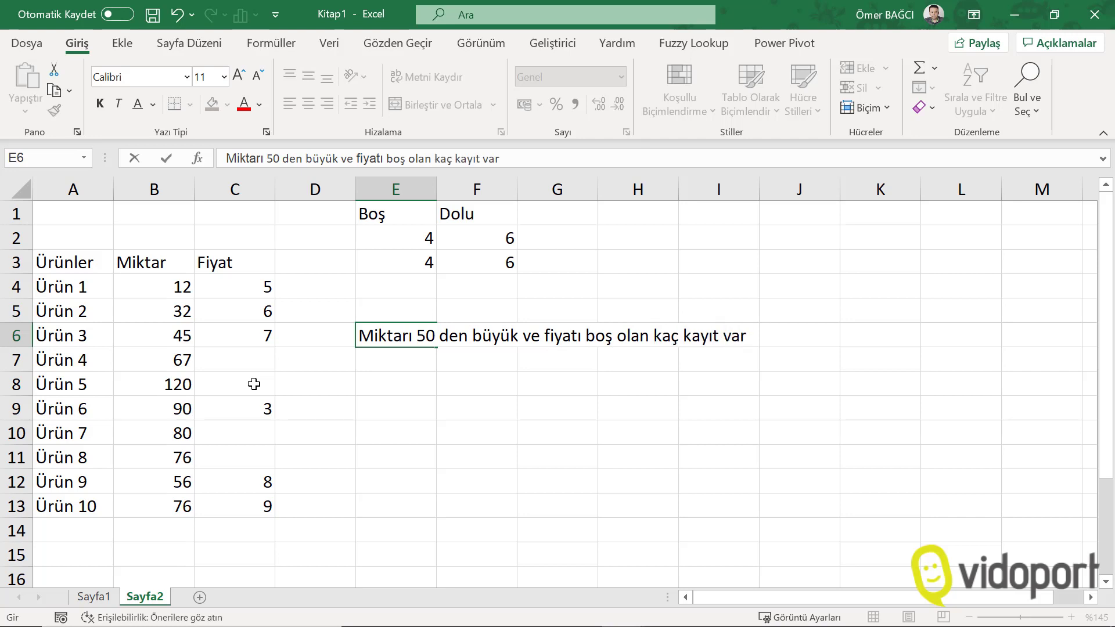
key(Return)
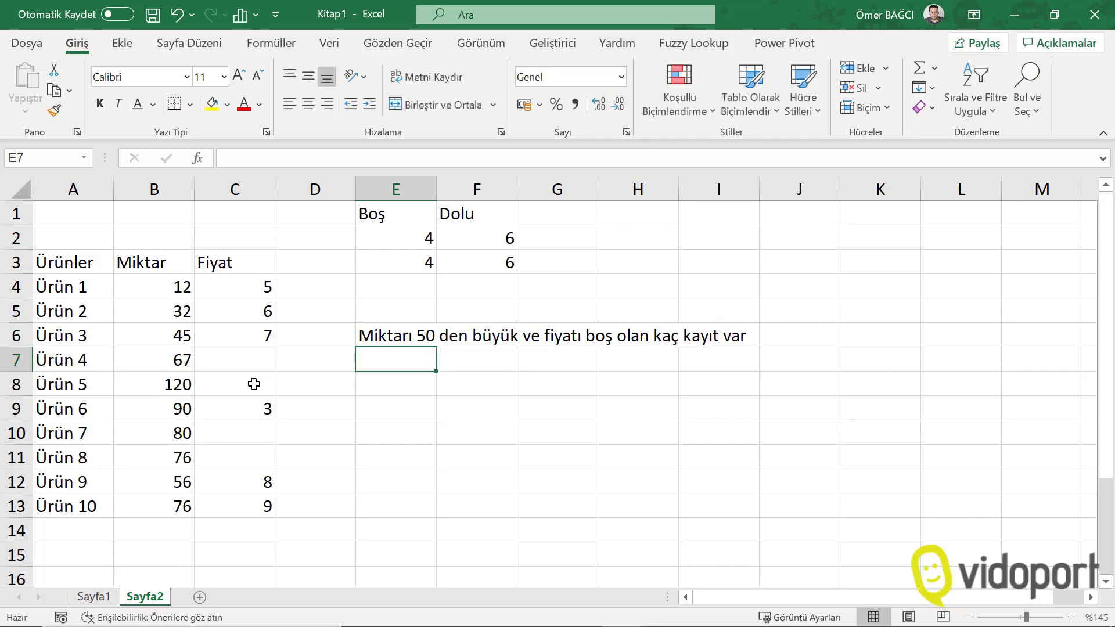
Step: Review the E2 and F2 count formulas and the B4:B13 and C4:C13 ranges
click(420, 235)
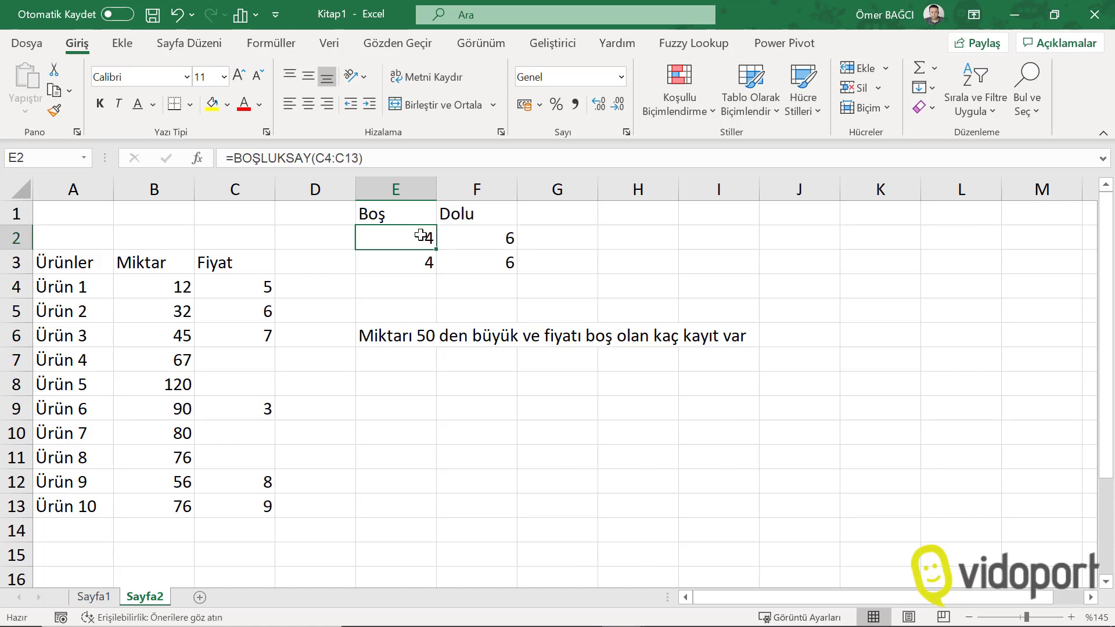
click(473, 234)
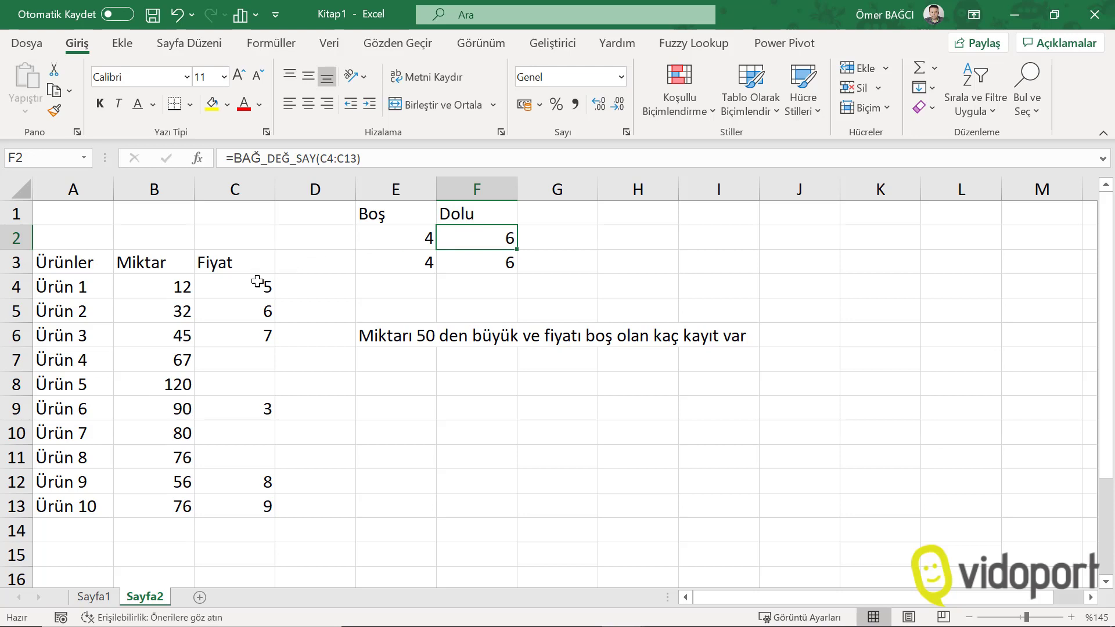
drag(179, 283, 169, 506)
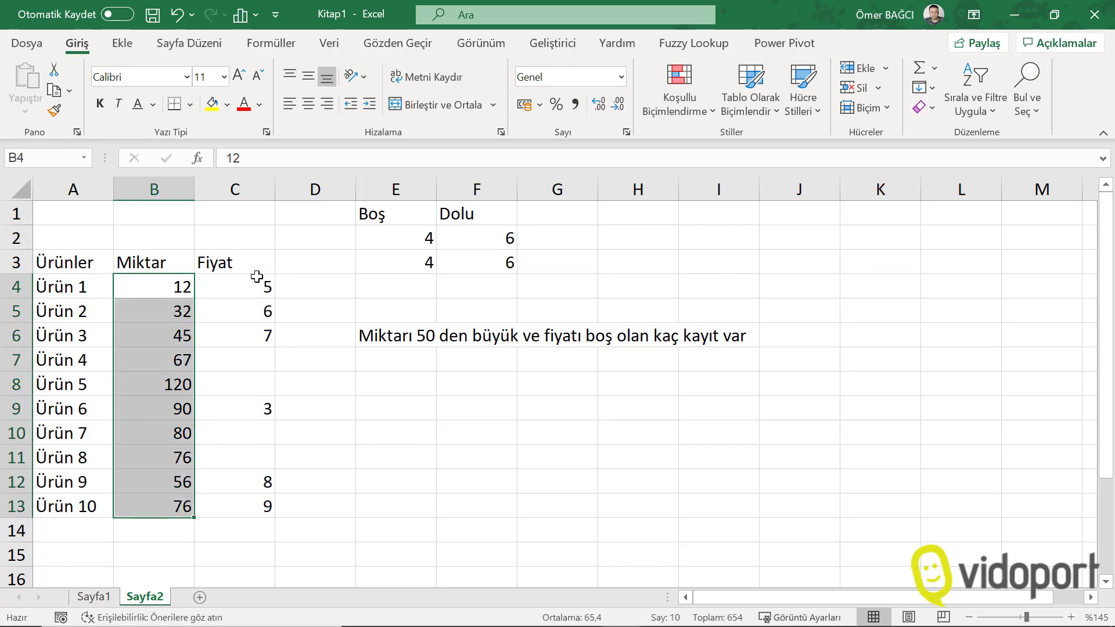
drag(256, 280, 244, 507)
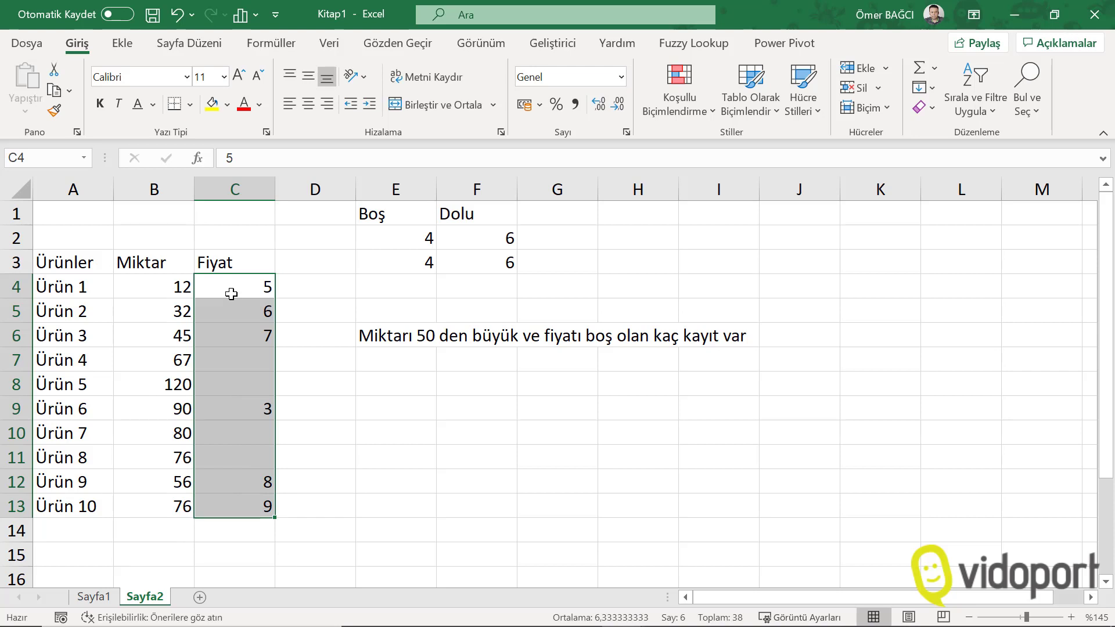
Step: Inspect cells D4, B4 and C4, then drag the E6 question to I2
click(301, 290)
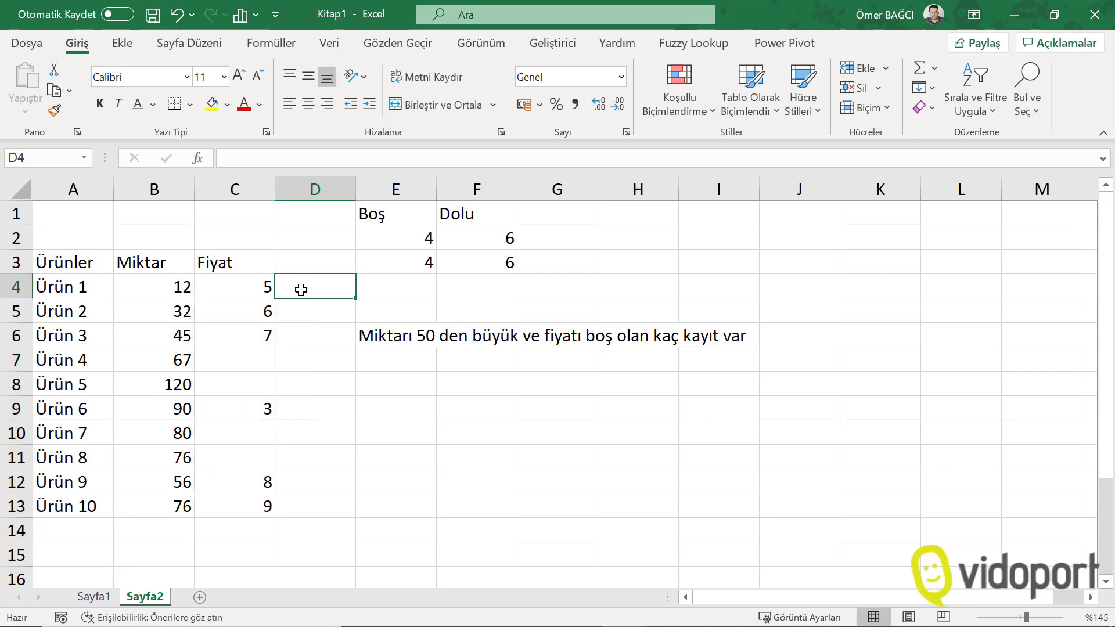
click(167, 275)
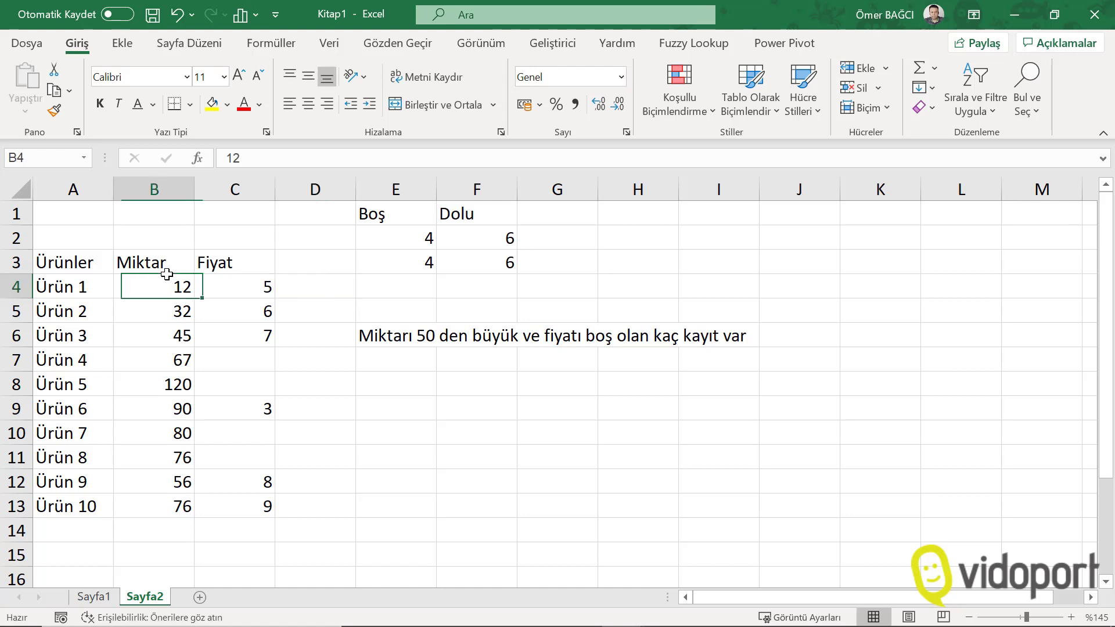
click(234, 288)
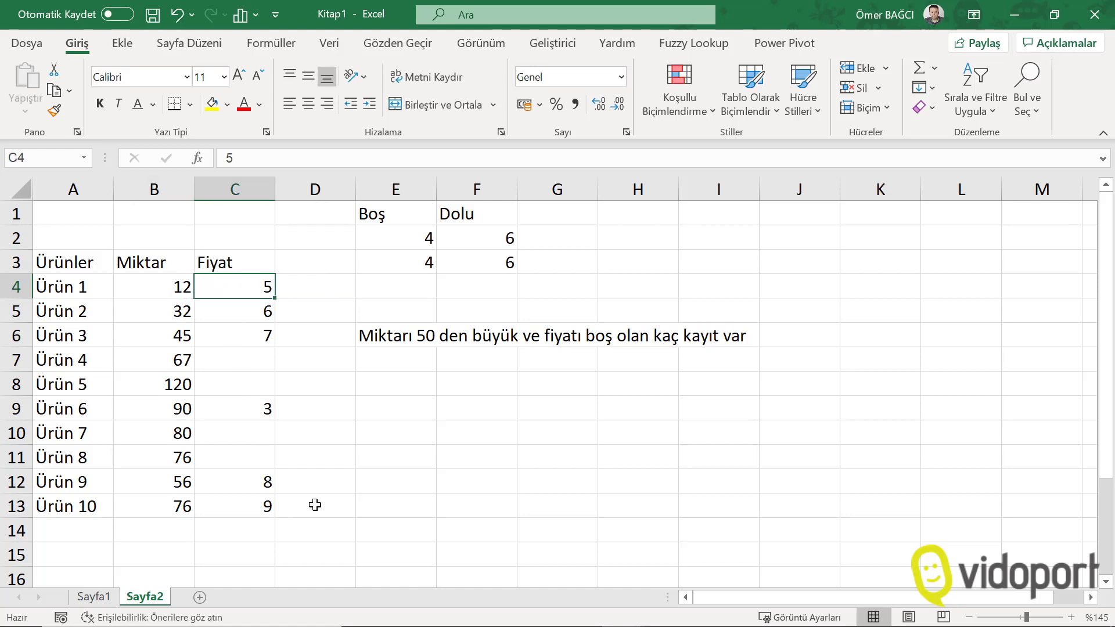
click(313, 283)
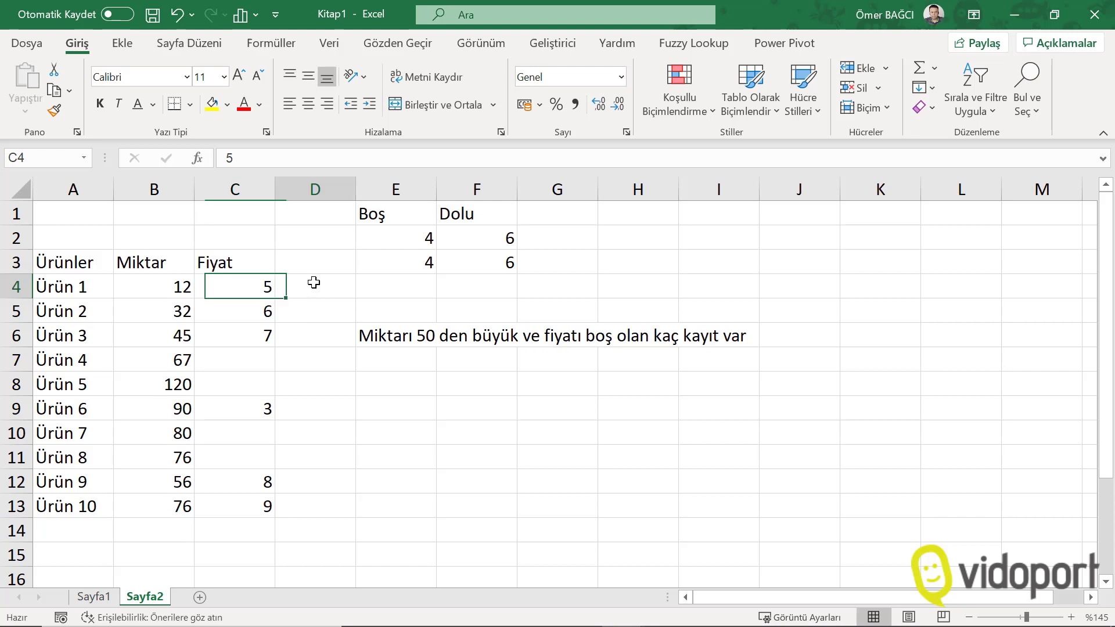
click(399, 338)
drag(401, 350, 685, 233)
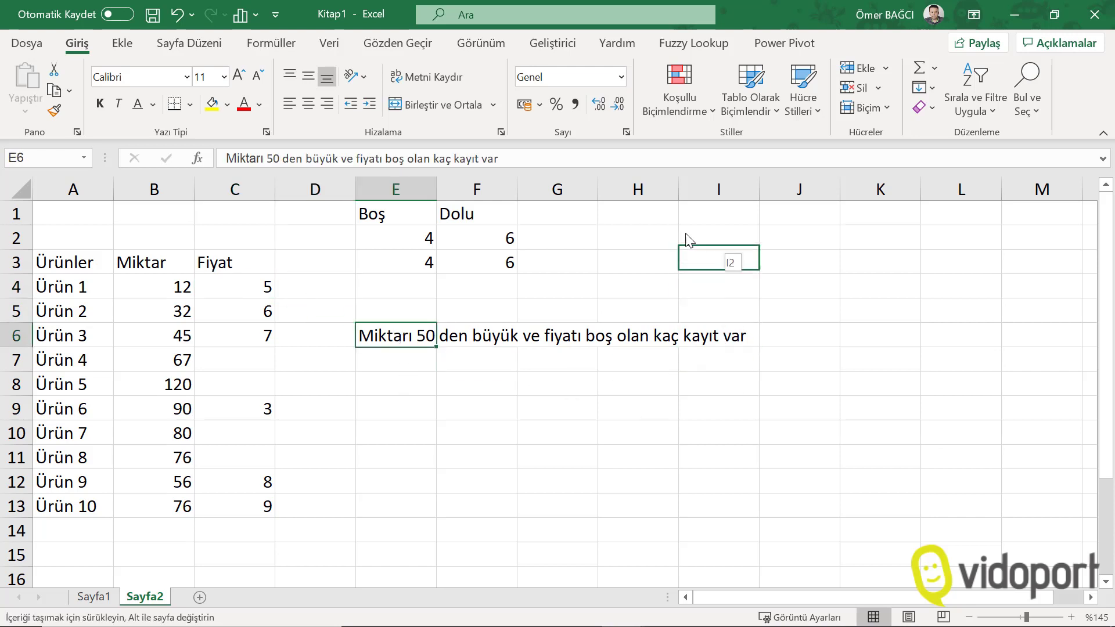
Step: Type a draft D4 formula testing B4>=50 and EBOŞSA(C4), returning 1 or 0
click(299, 285)
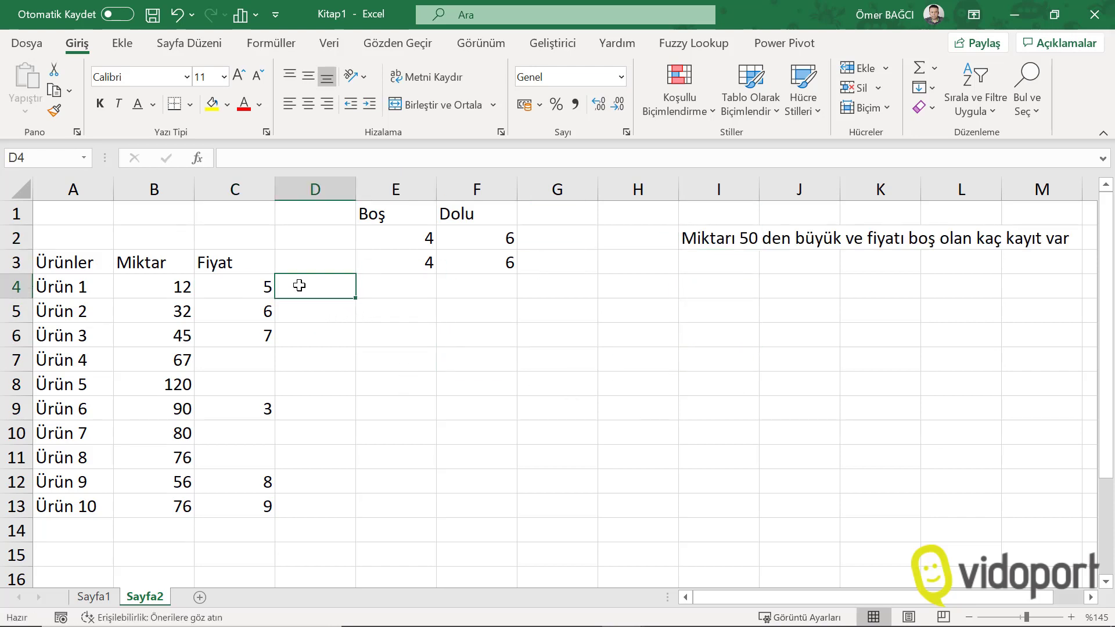
text(=Eğer)
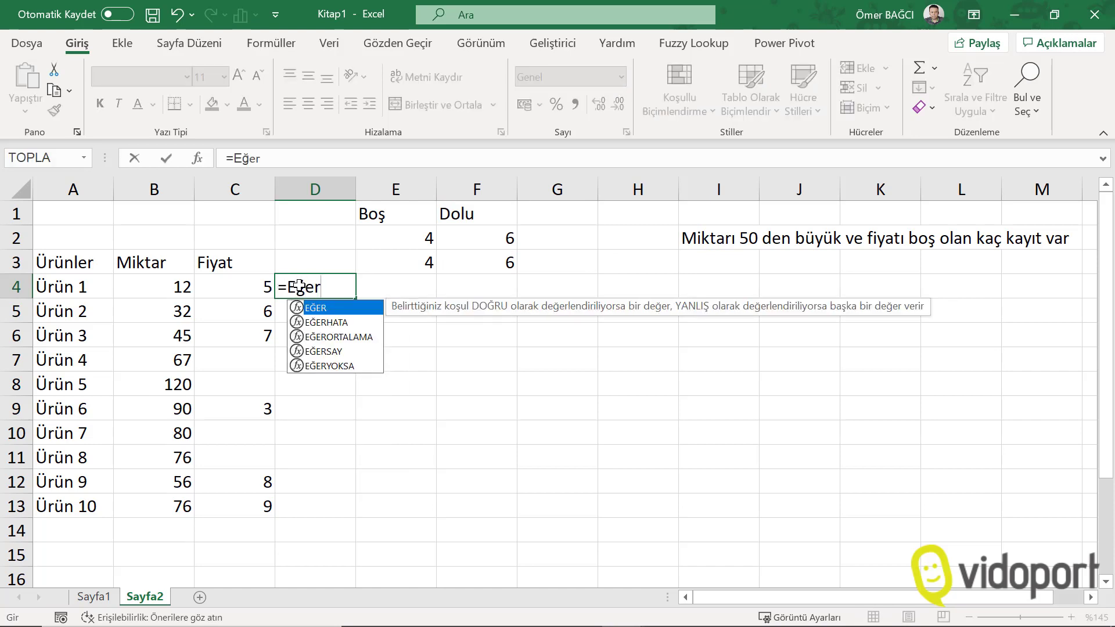
text(8)
key(BackSpace)
text(()
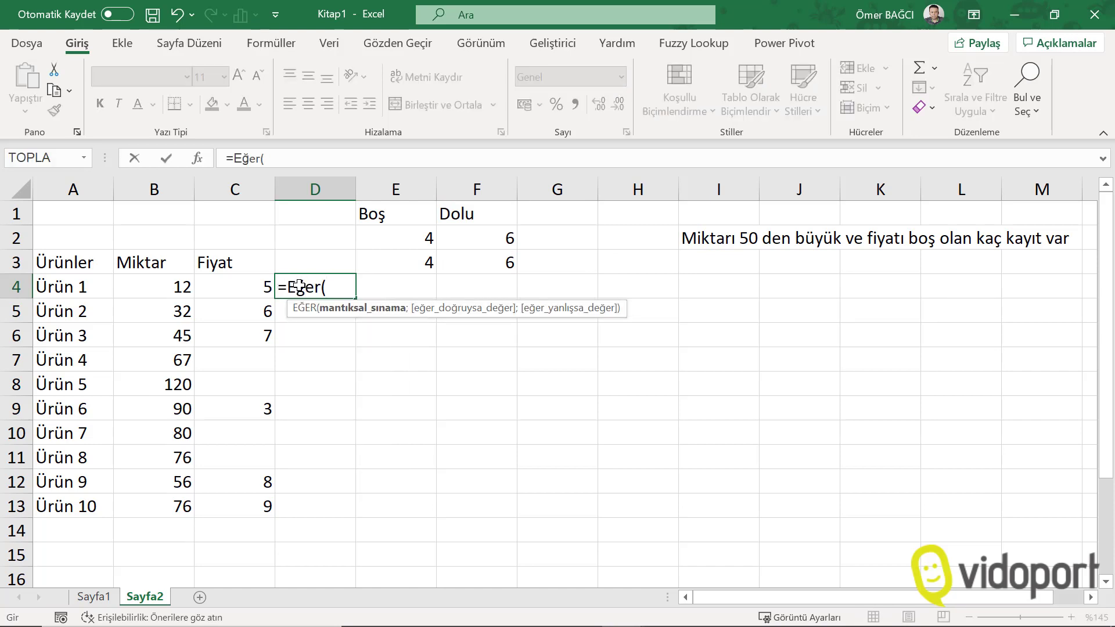
click(150, 295)
text(>)
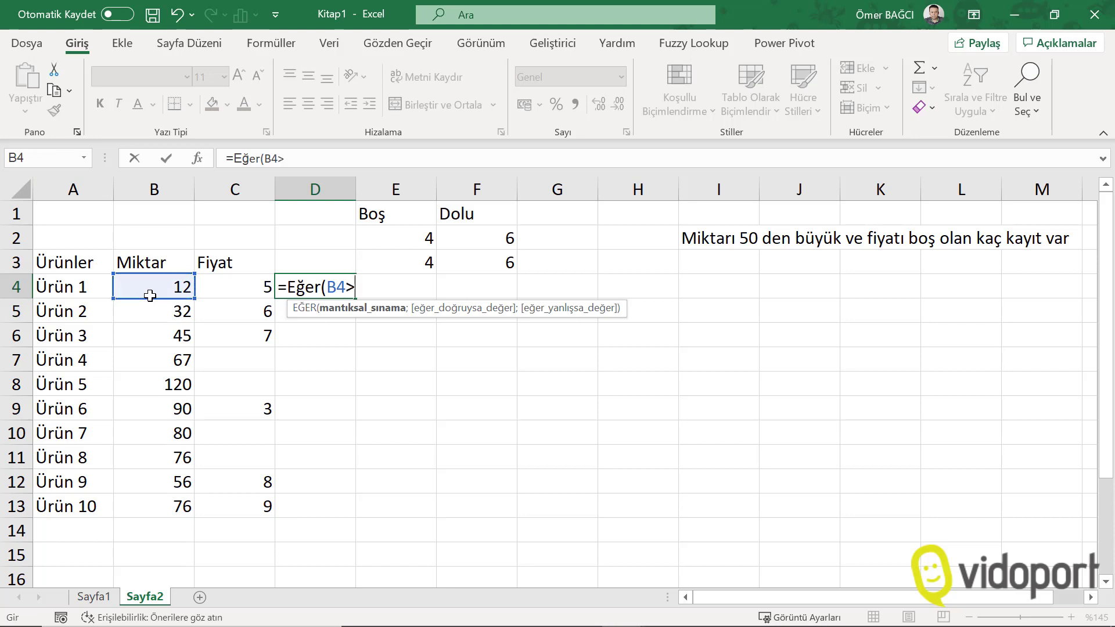
text(=50;)
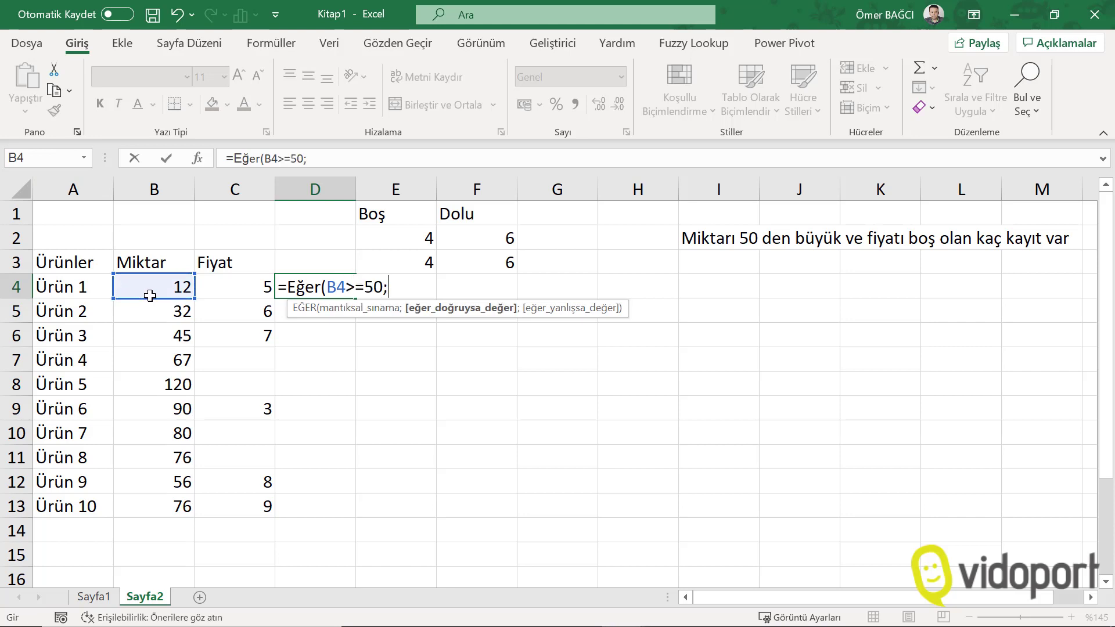
text(eboşa)
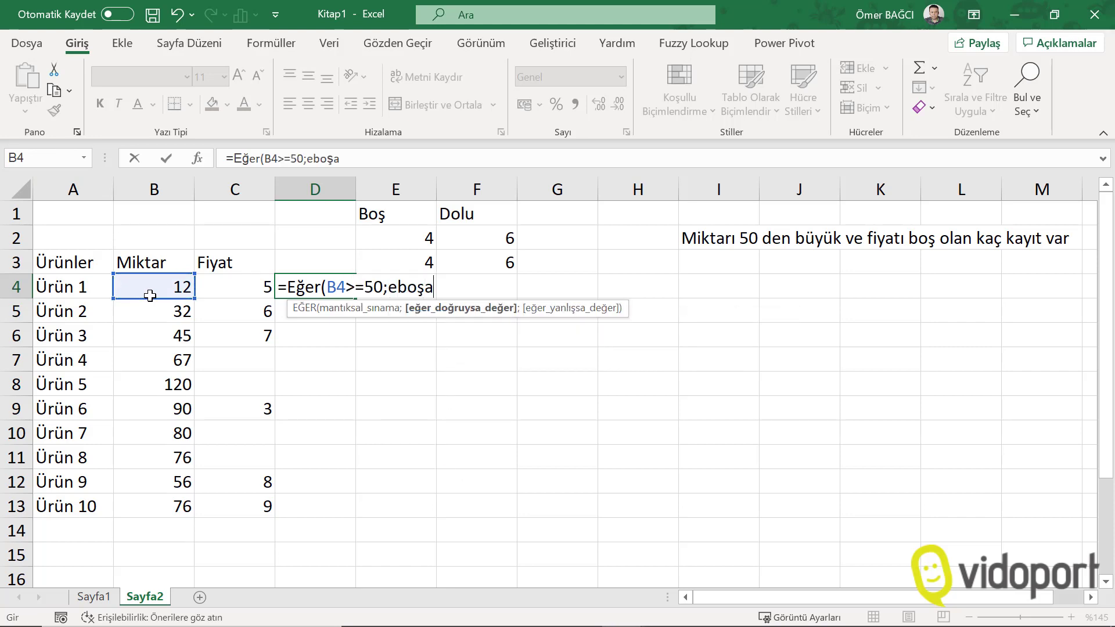
key(BackSpace)
key(Tab)
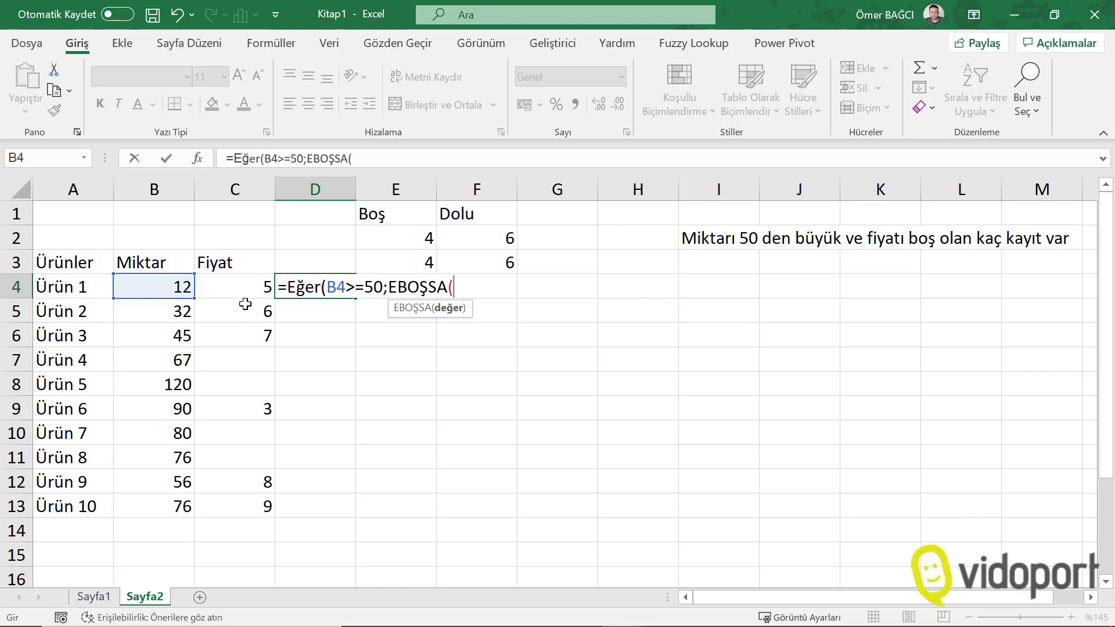
click(246, 276)
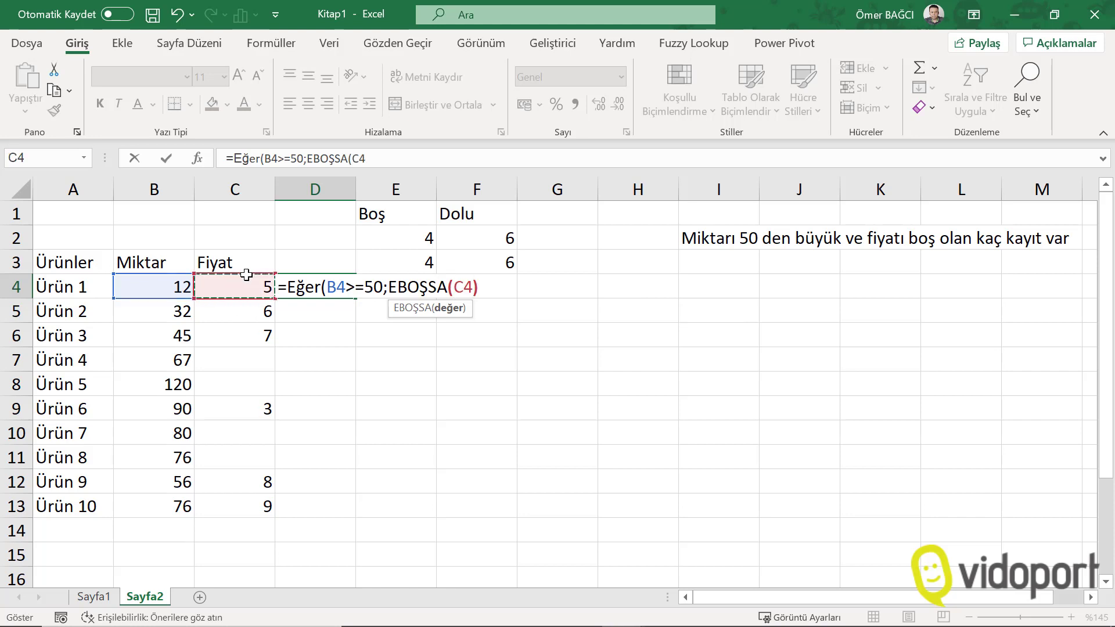
text()9)
key(BackSpace)
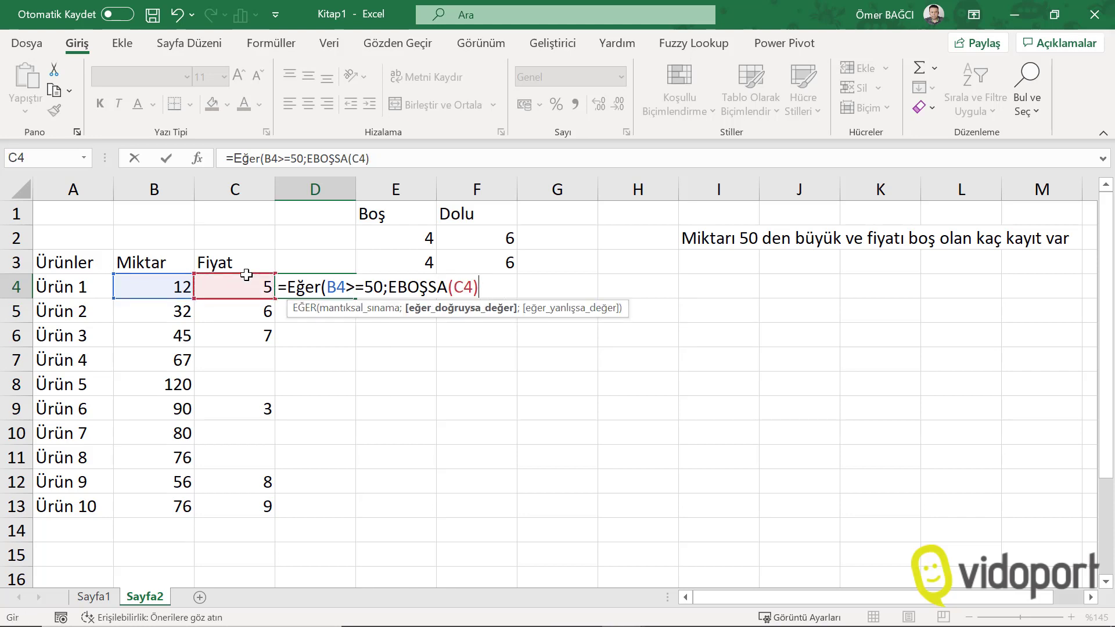
text();1)
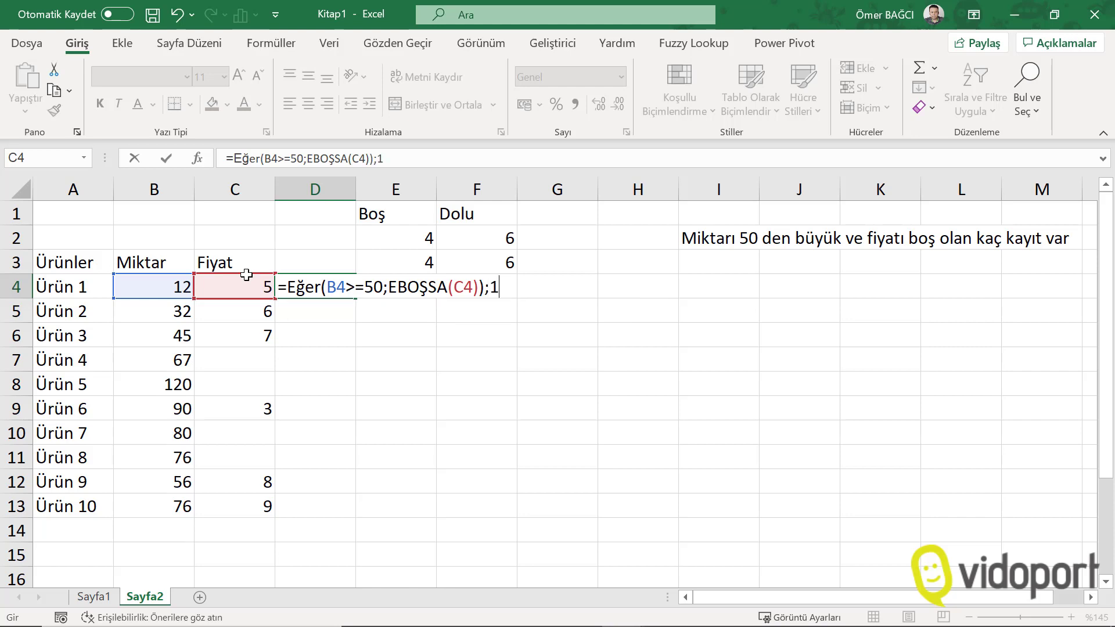
text(;0))
Step: Insert Ve( so D4 reads =EĞER(VE(B4>=50;EBOŞSA(C4));1;0) and commit it
key(Return)
key(Return)
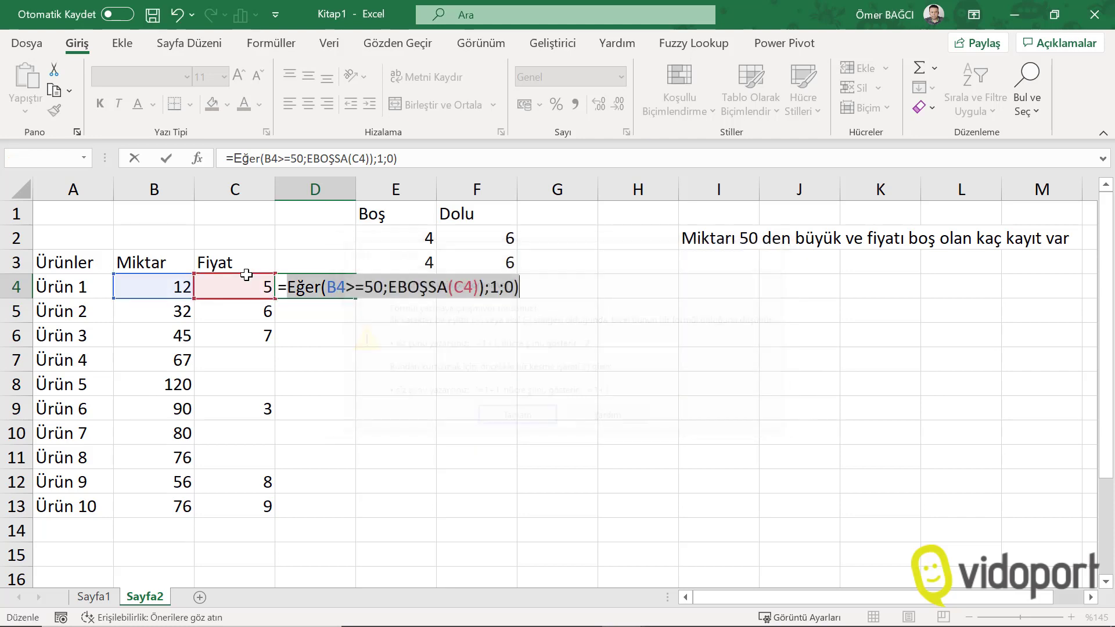
key(Left)
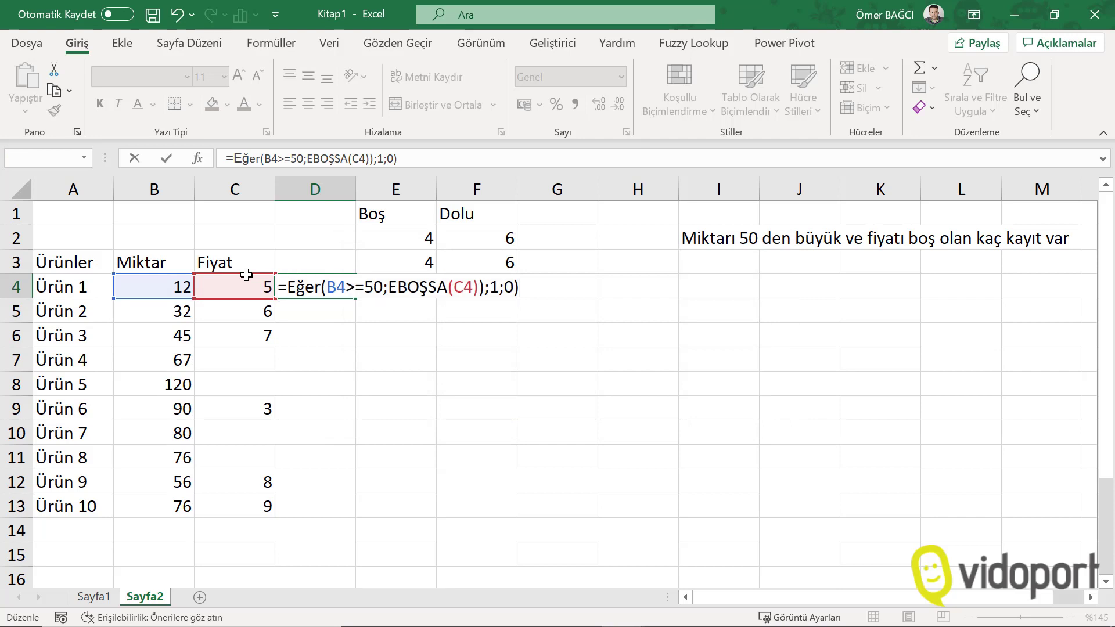
key(Right)
key(Right)
key(Right)
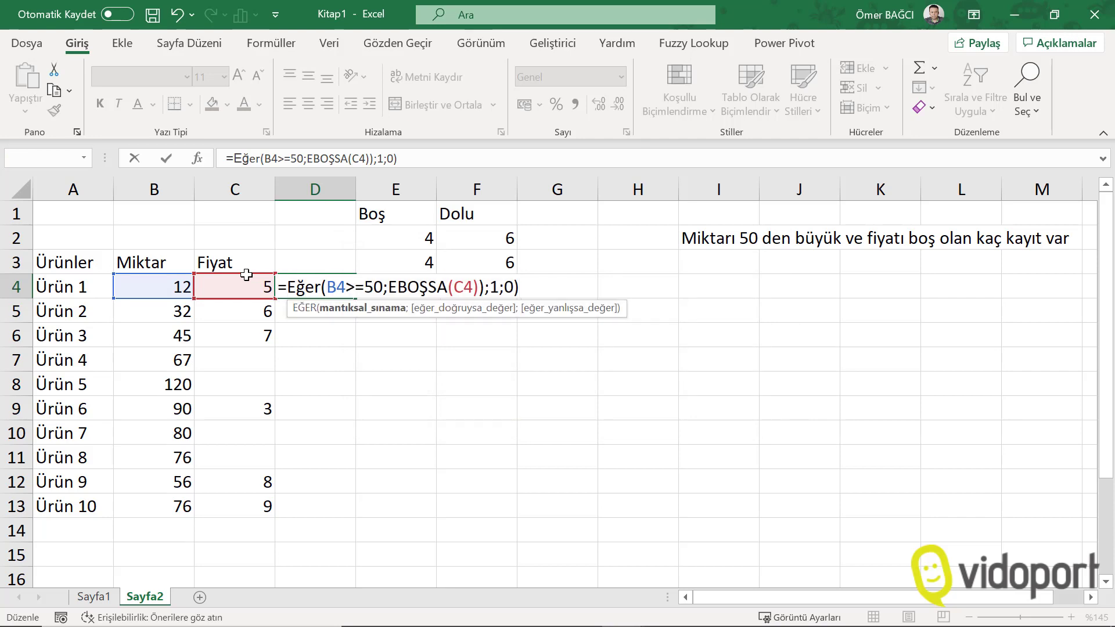
text(Ve)
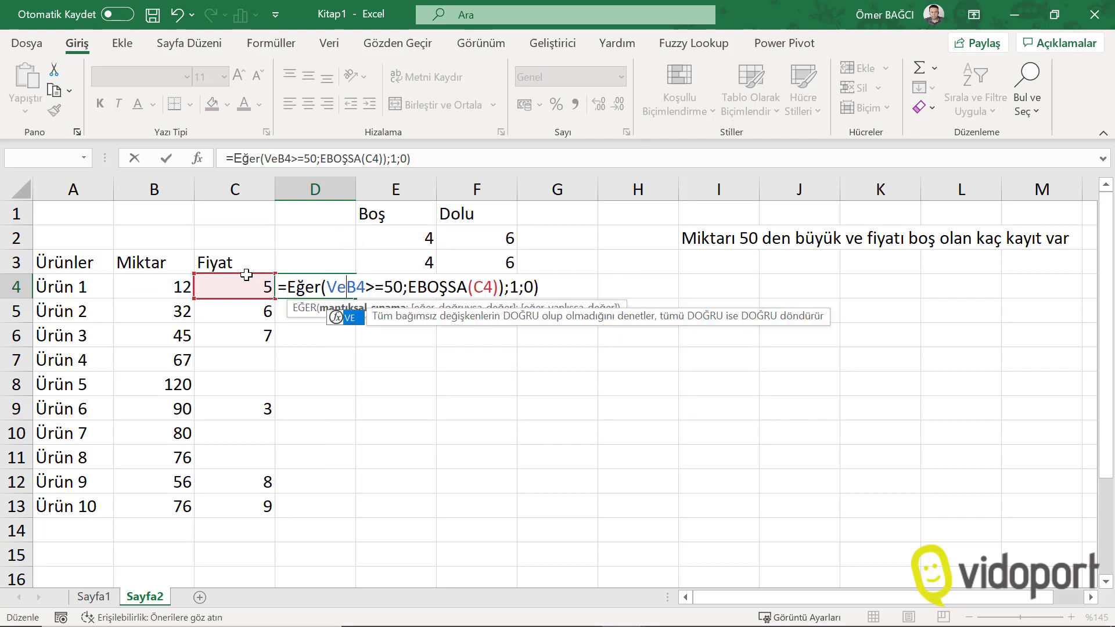
text(()
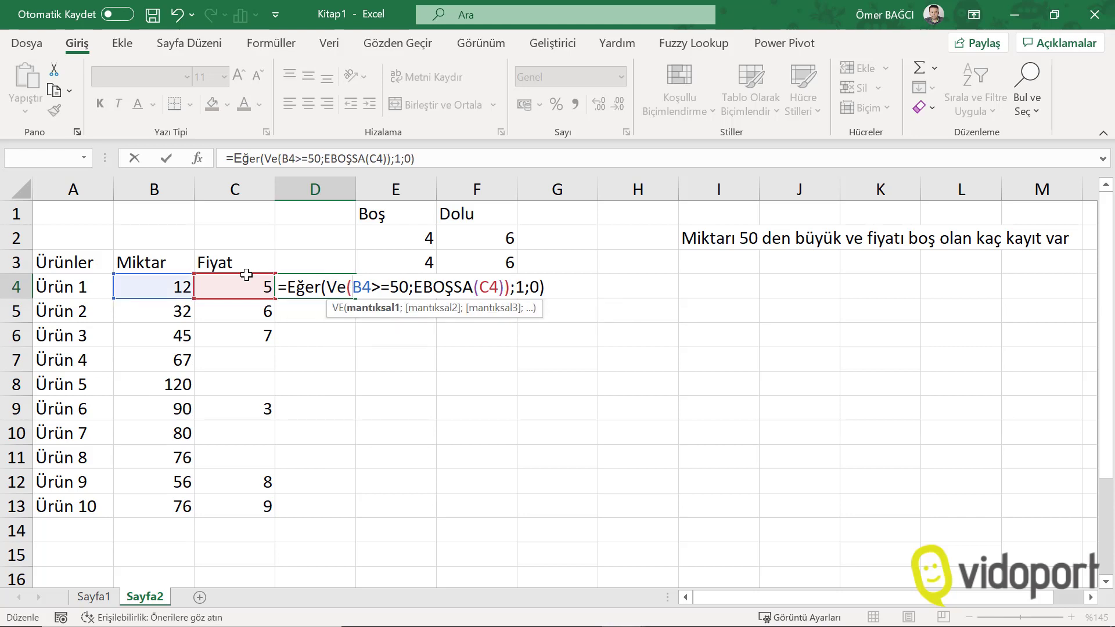
key(Return)
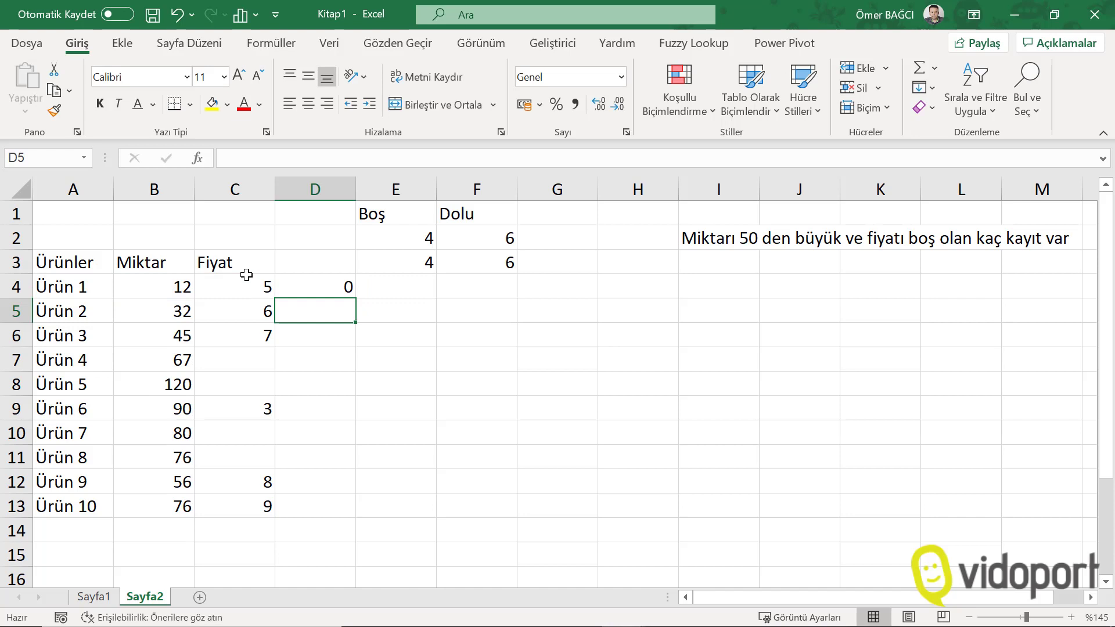
Step: Fill the D4 helper formula down to D13 and check the 1 flags for Ürün 4 and 5
click(331, 285)
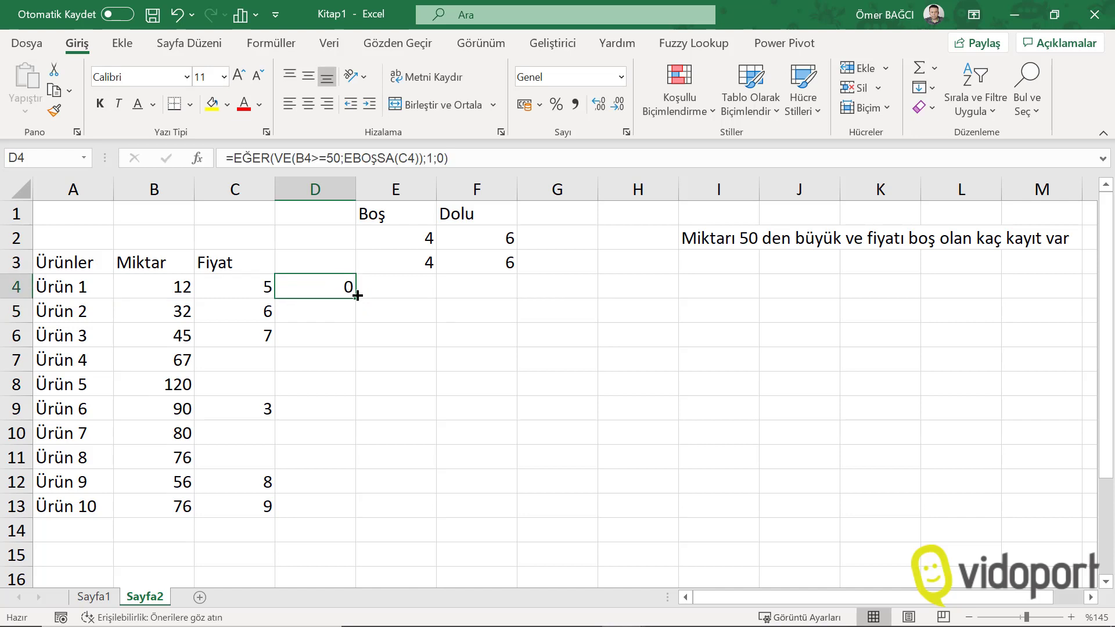
drag(355, 298, 361, 516)
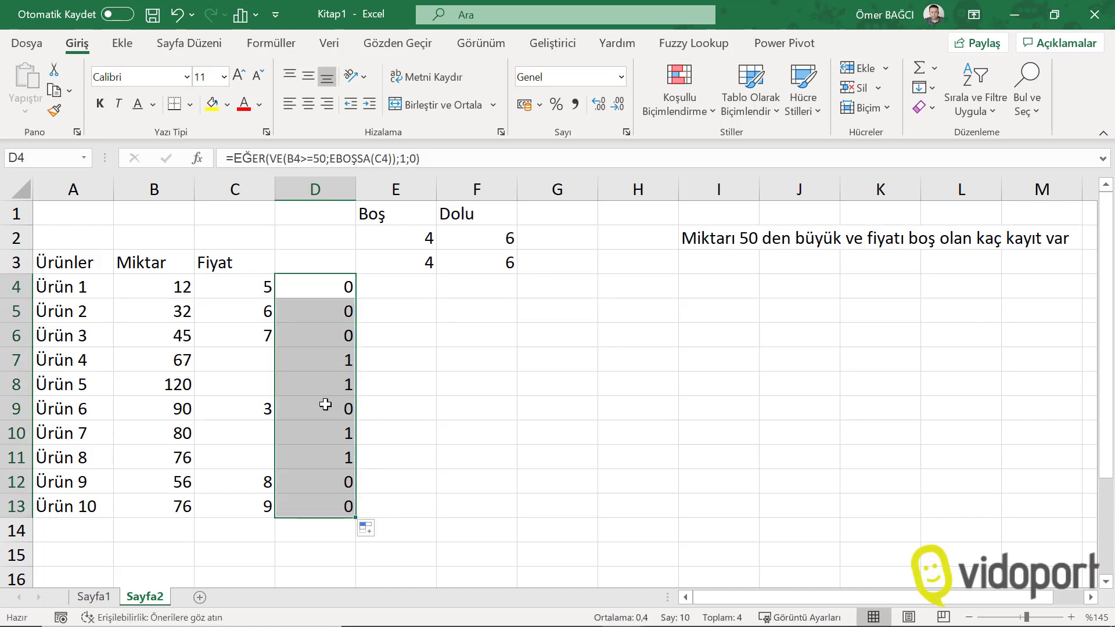
click(166, 361)
click(168, 385)
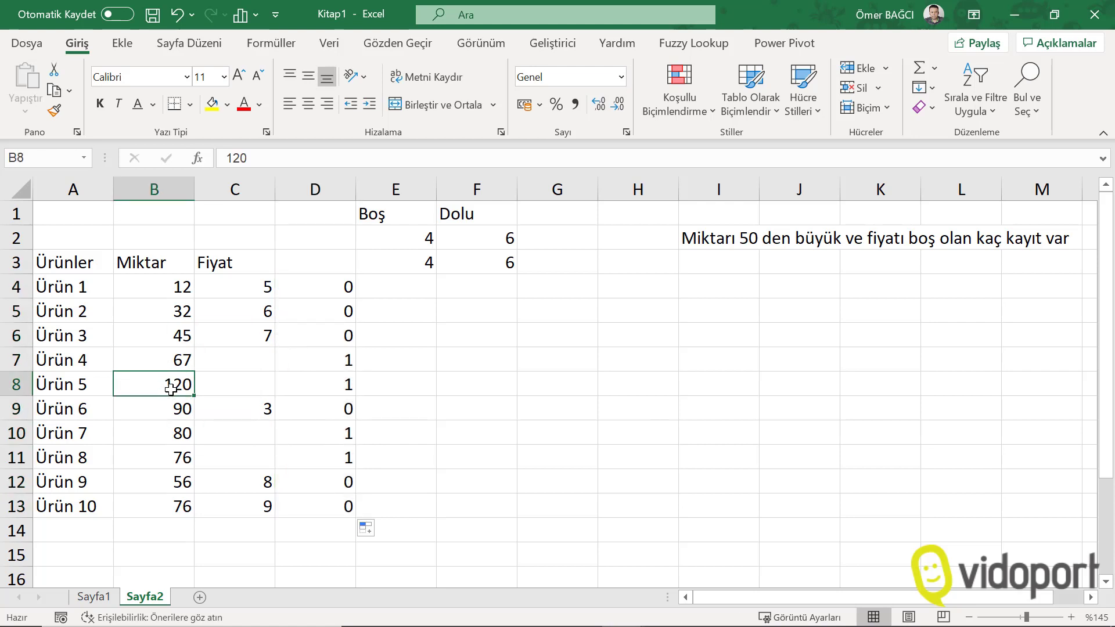
mouse_move(259, 366)
mouse_down()
mouse_move(259, 386)
mouse_move(324, 353)
mouse_up()
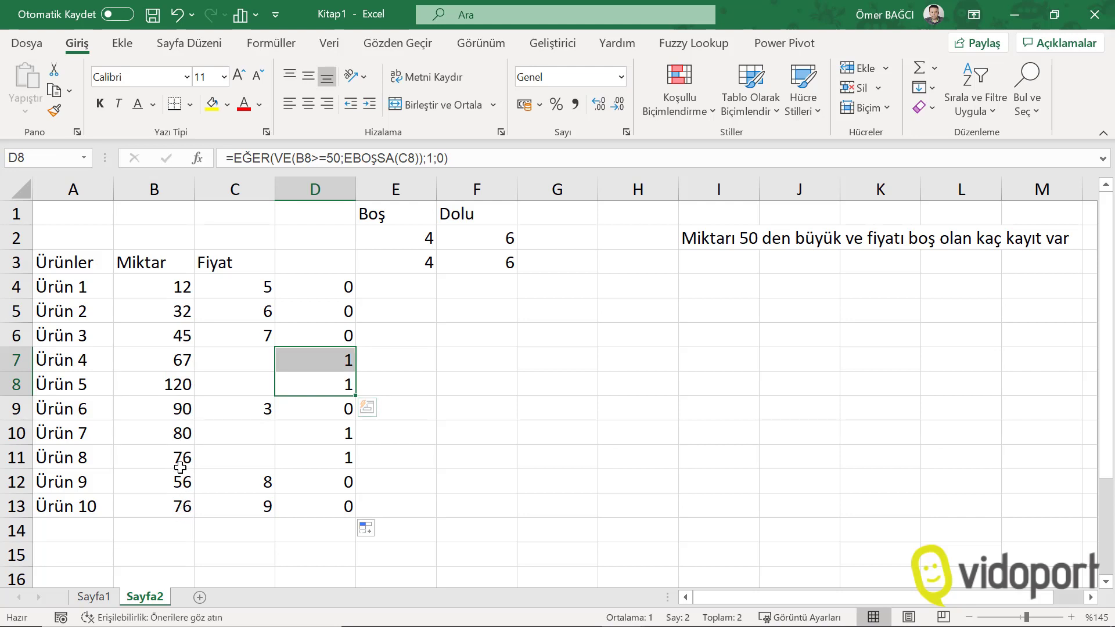
Step: Confirm rows 12–13 are flagged 0 and the helper column D4:D13 totals 4, then select F6
drag(174, 485, 177, 503)
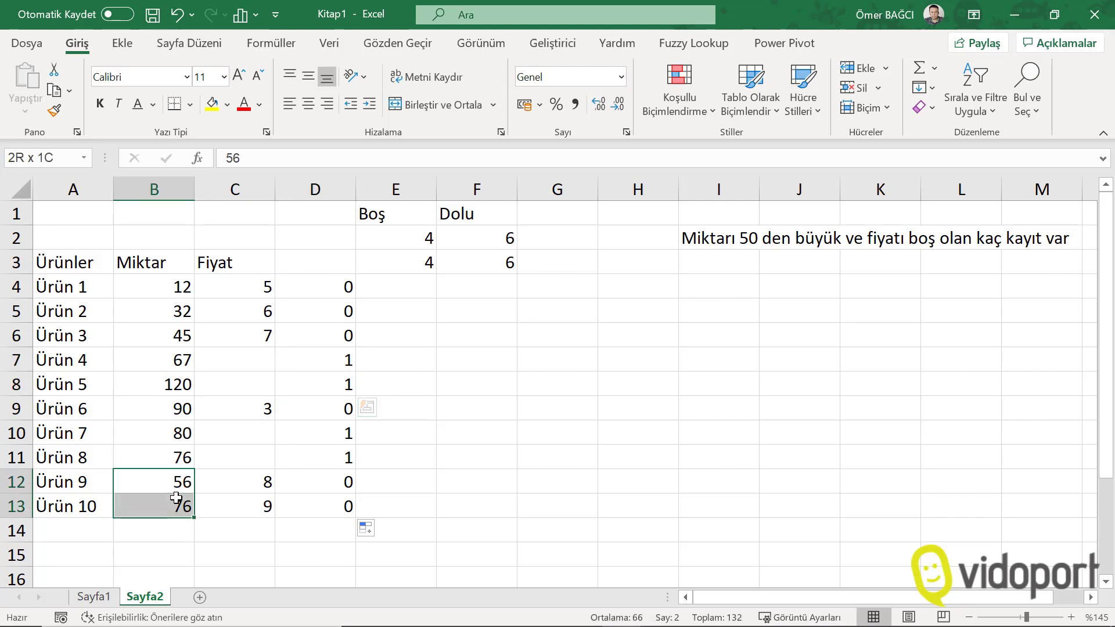
drag(250, 488, 249, 507)
click(347, 478)
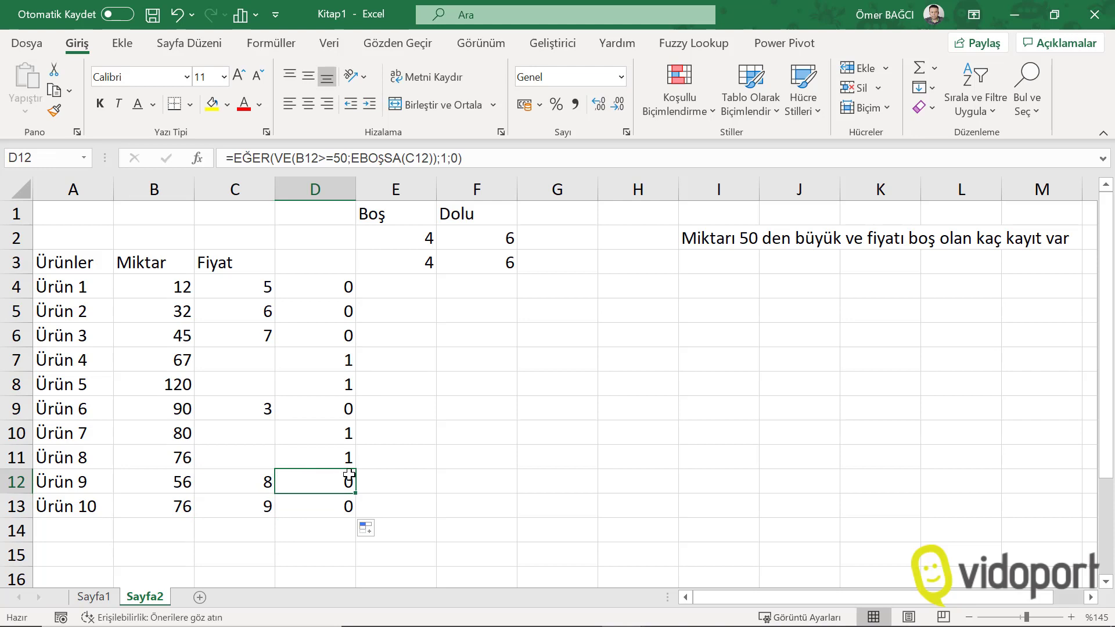
click(347, 286)
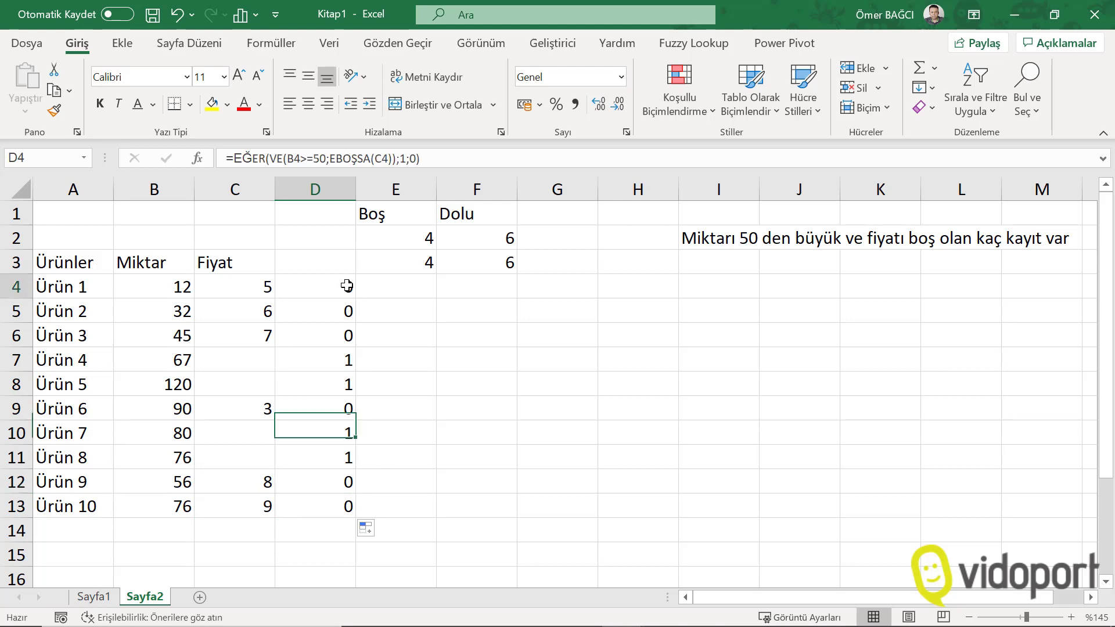
click(469, 312)
drag(349, 285, 329, 517)
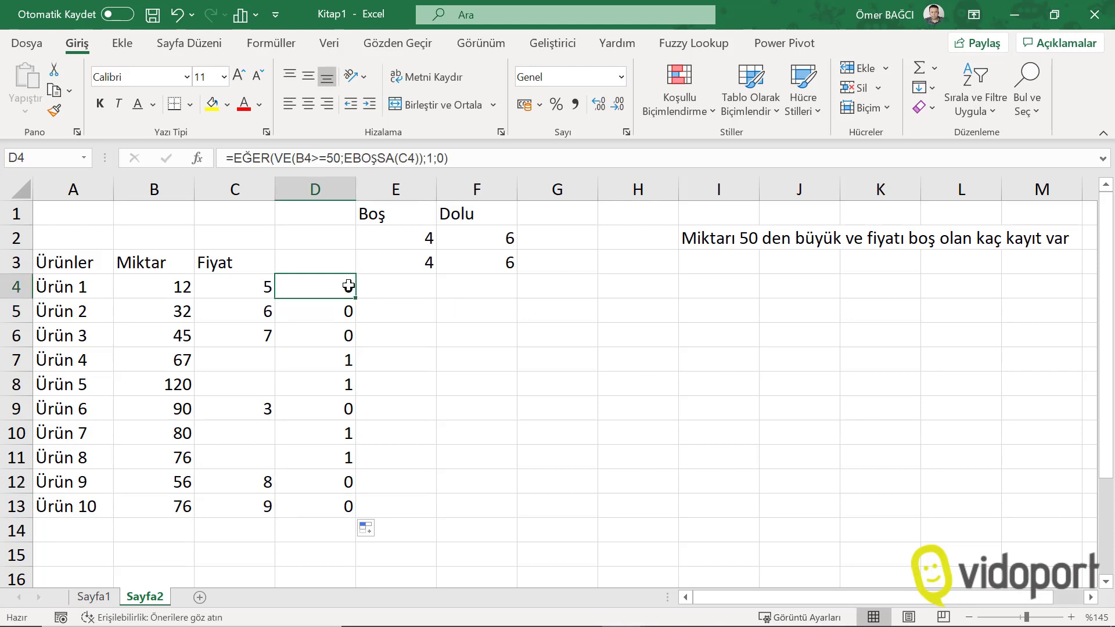
click(352, 287)
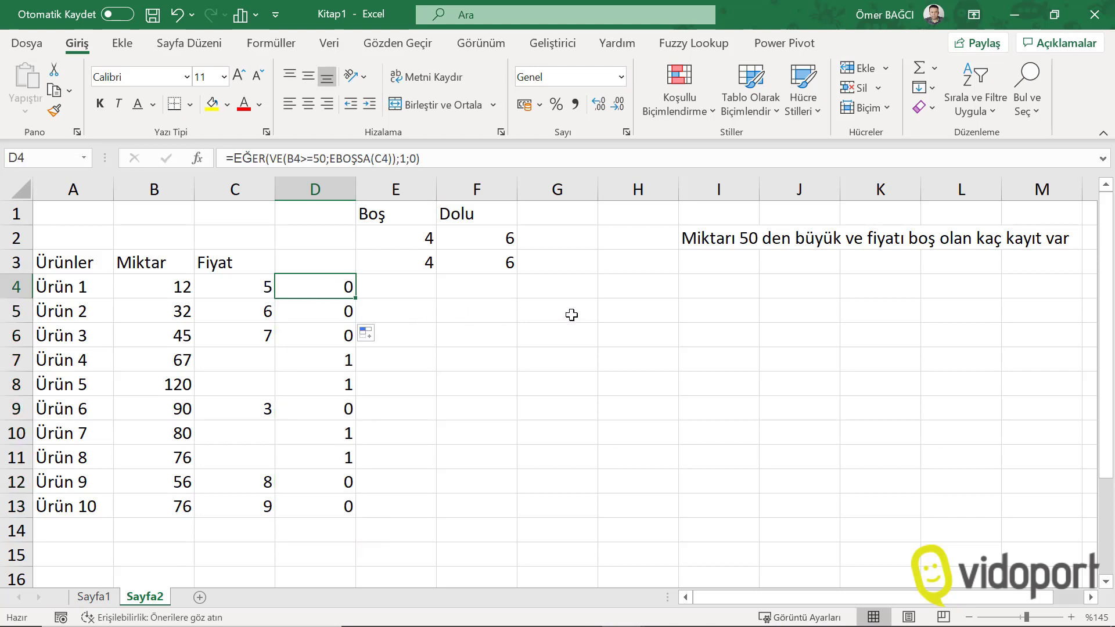
click(490, 332)
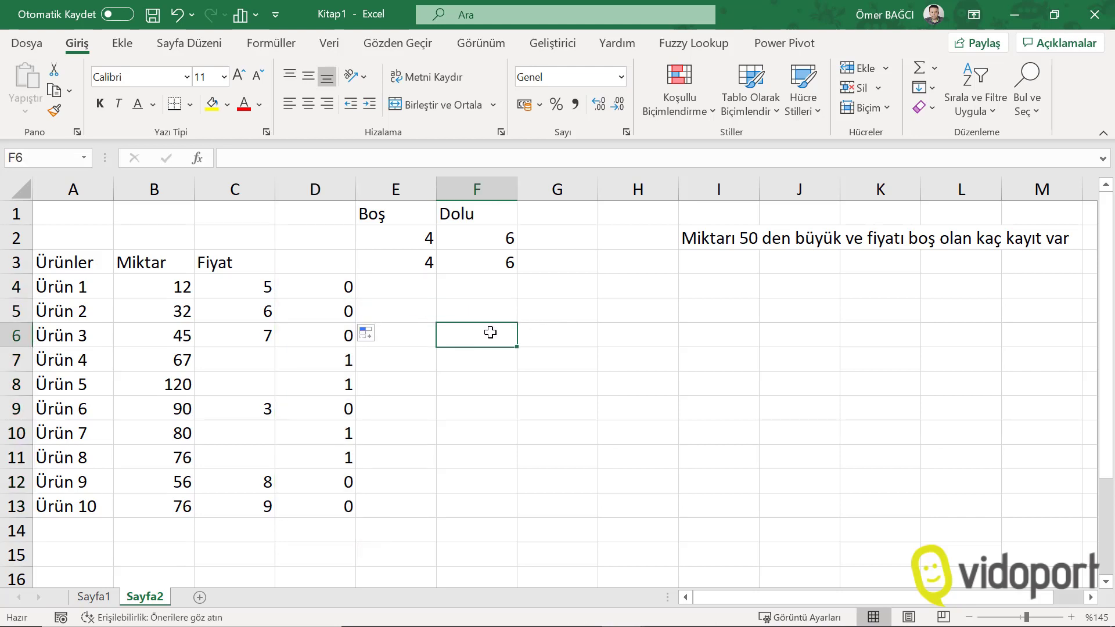
Step: Enter =ÇOKEĞERSAY(B4:B13;">=50";C4:C13;"=") in F6, which returns 4
text(=çok)
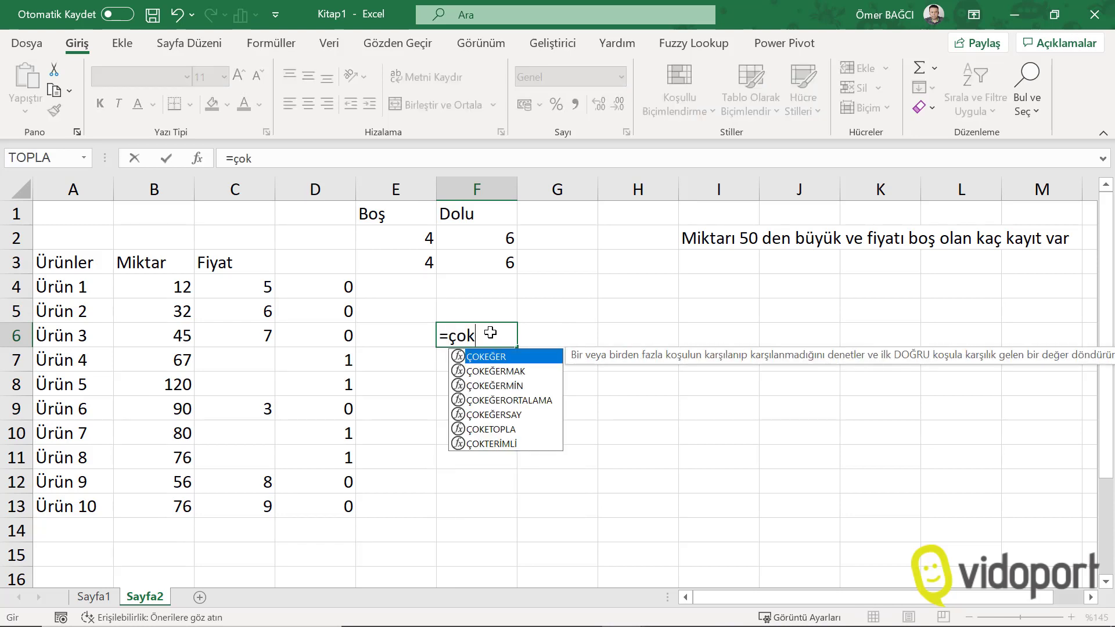
text(eğer)
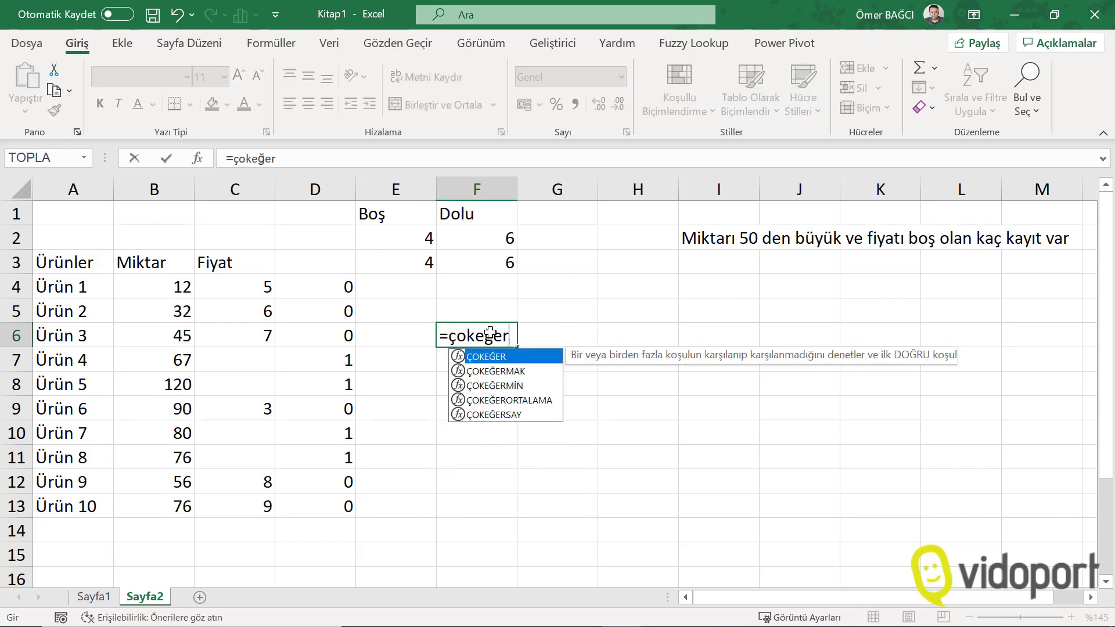
key(Down)
key(Down)
key(Down)
key(Tab)
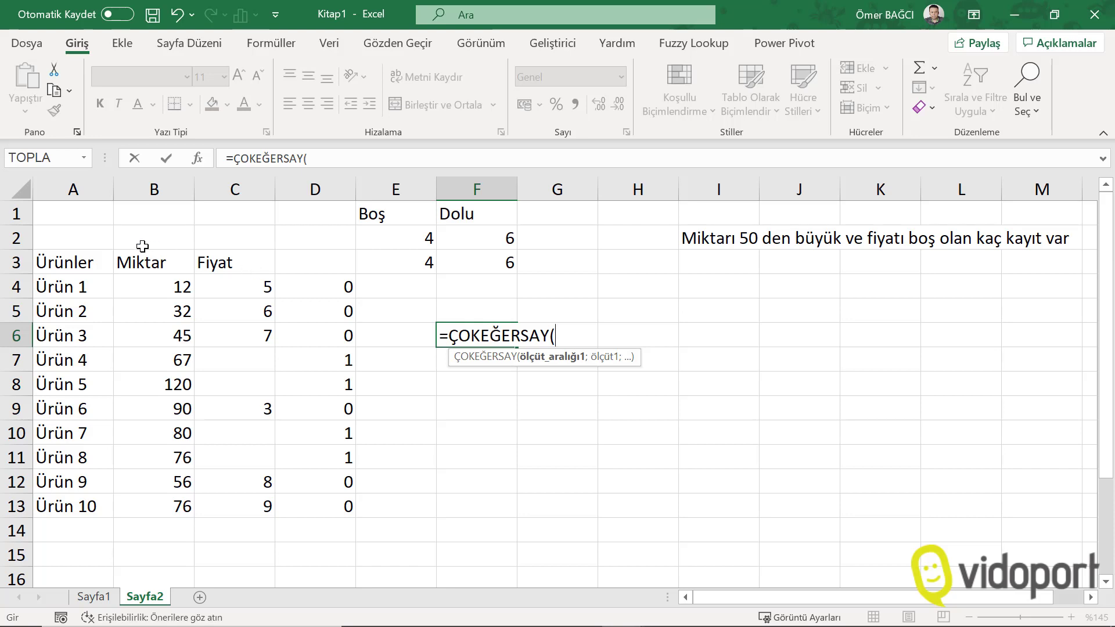
drag(144, 286, 130, 502)
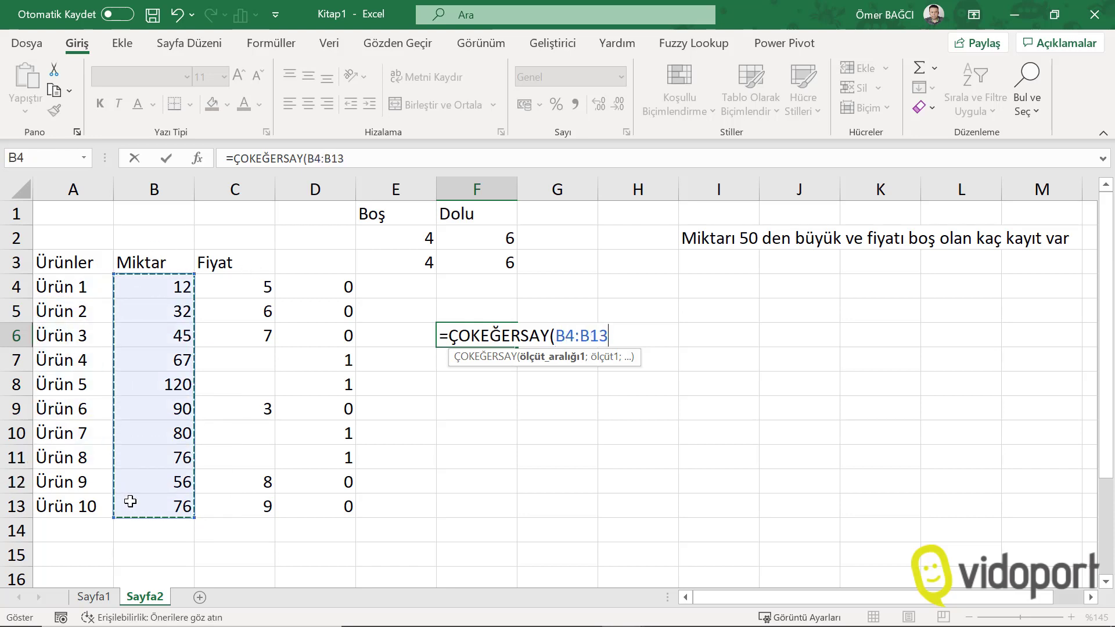
text(;)
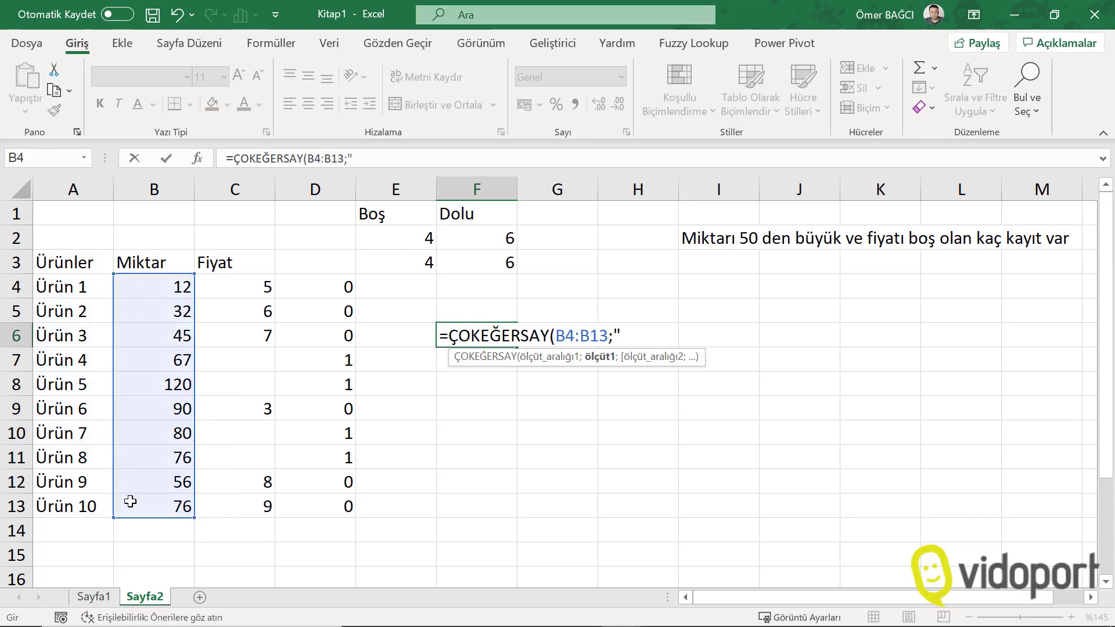
text(=)
text(50)
text(;)
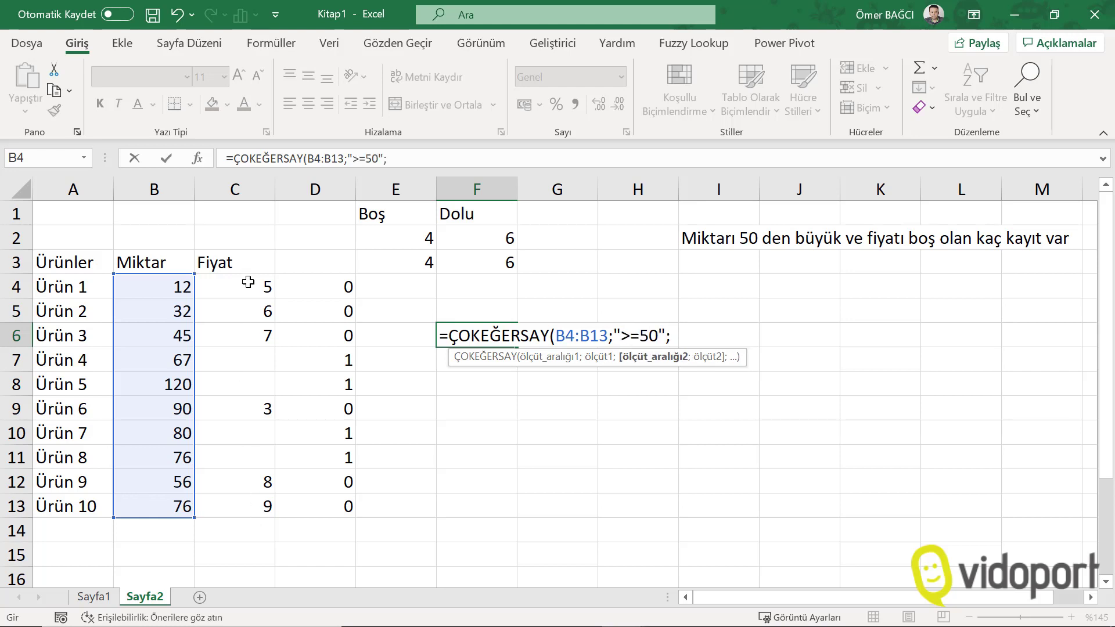
drag(247, 286, 248, 516)
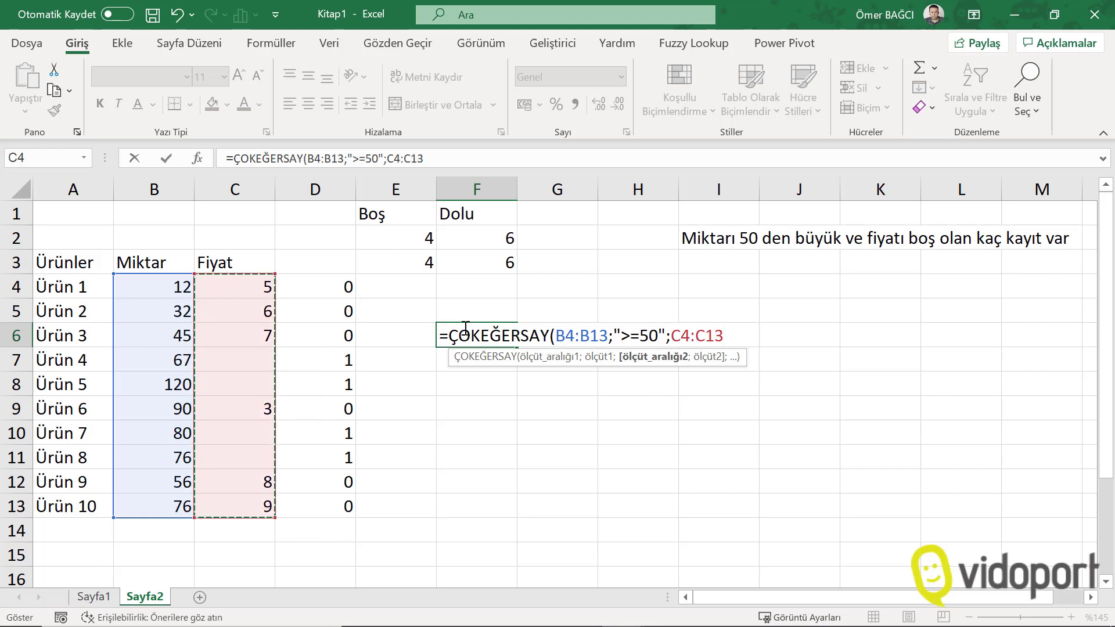
text(;")
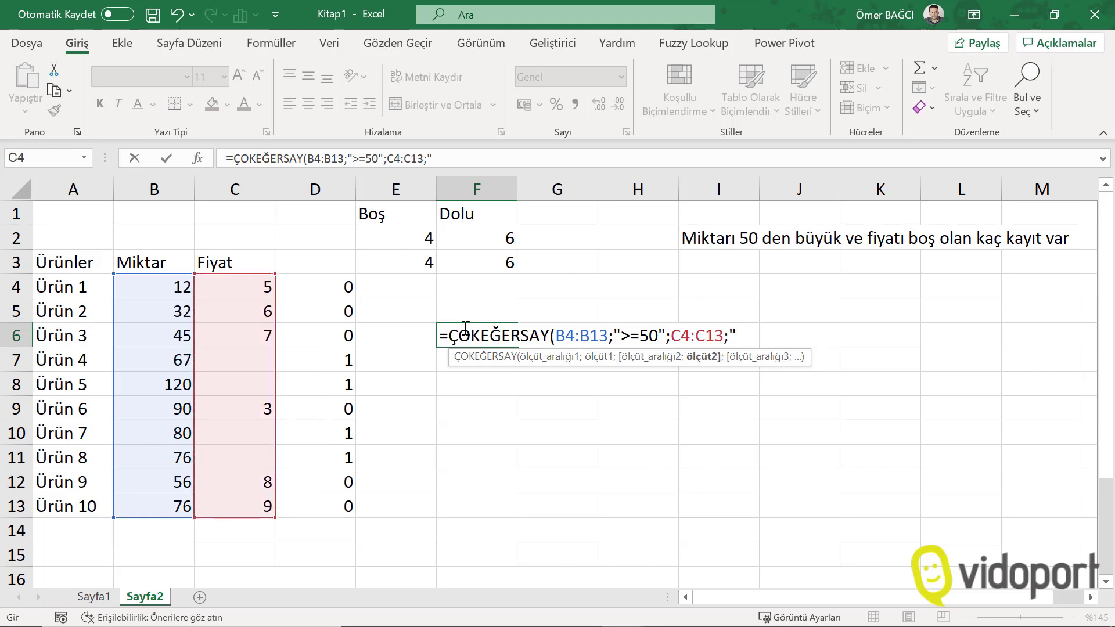
text(=")
text())
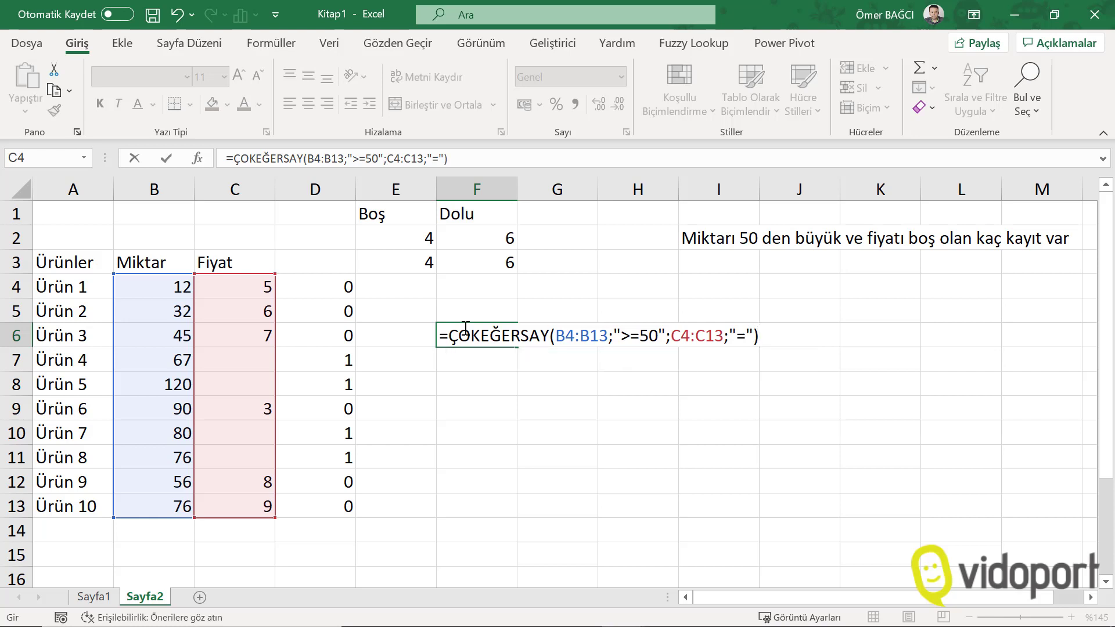
key(Return)
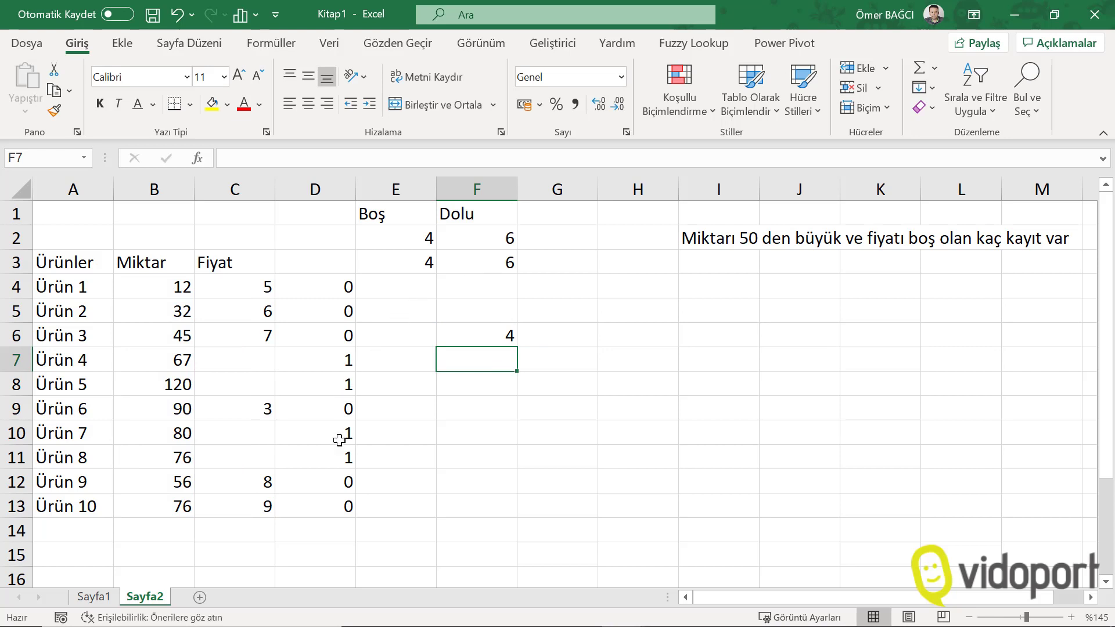
Step: Compare the count formulas in F6, E2, F2, E3 and F3, then reopen F6's ÇOKEĞERSAY formula for editing
click(492, 336)
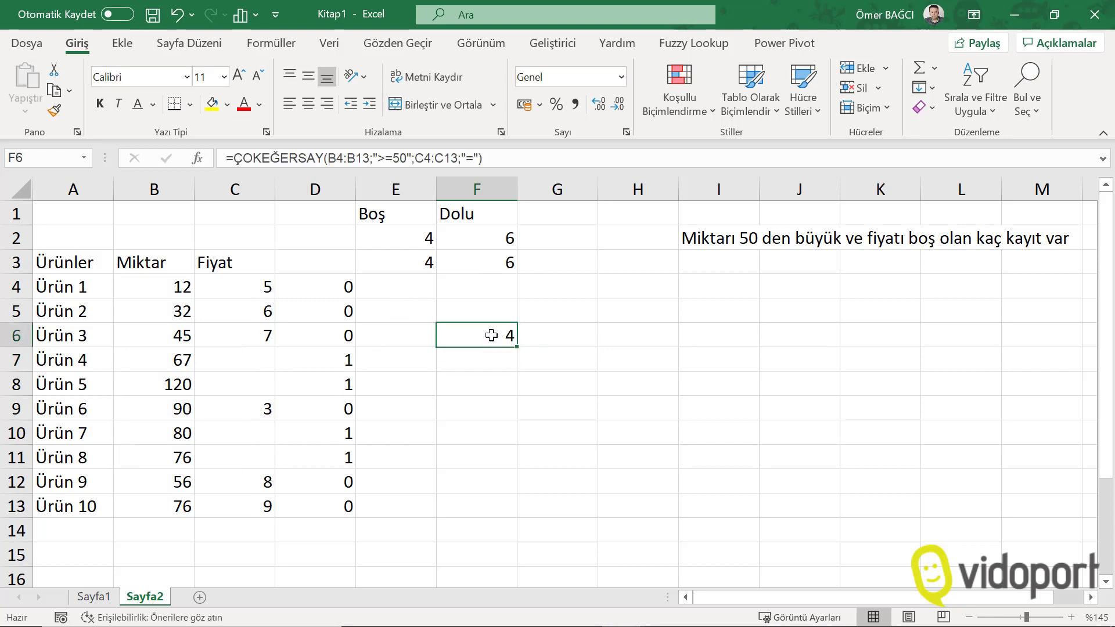
click(393, 240)
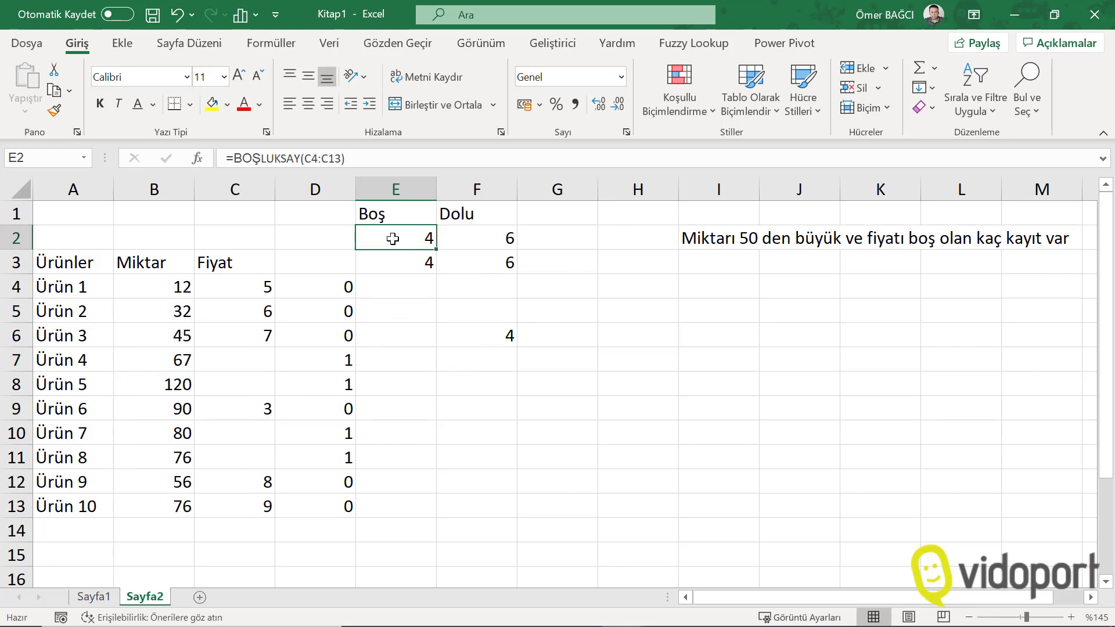
click(481, 231)
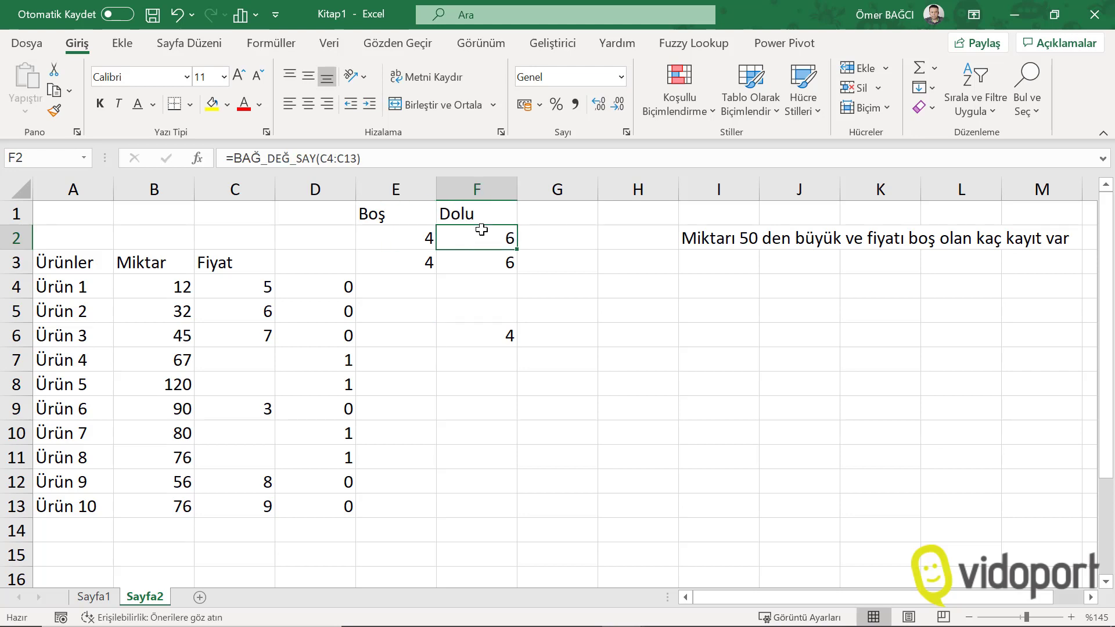
click(395, 256)
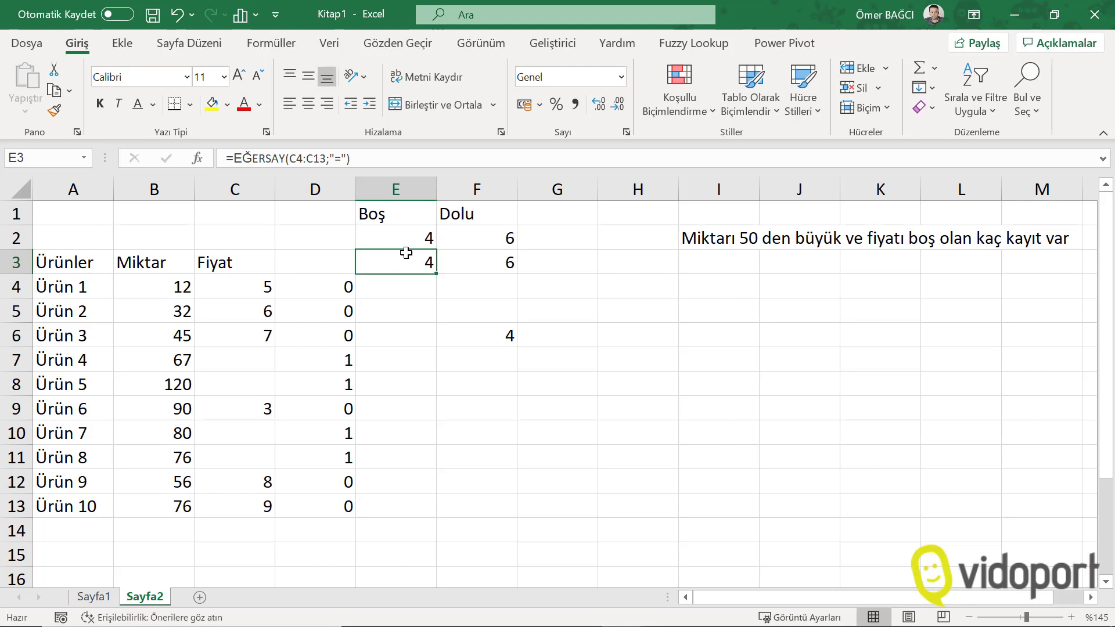
click(459, 256)
click(409, 256)
click(477, 328)
double_click(477, 328)
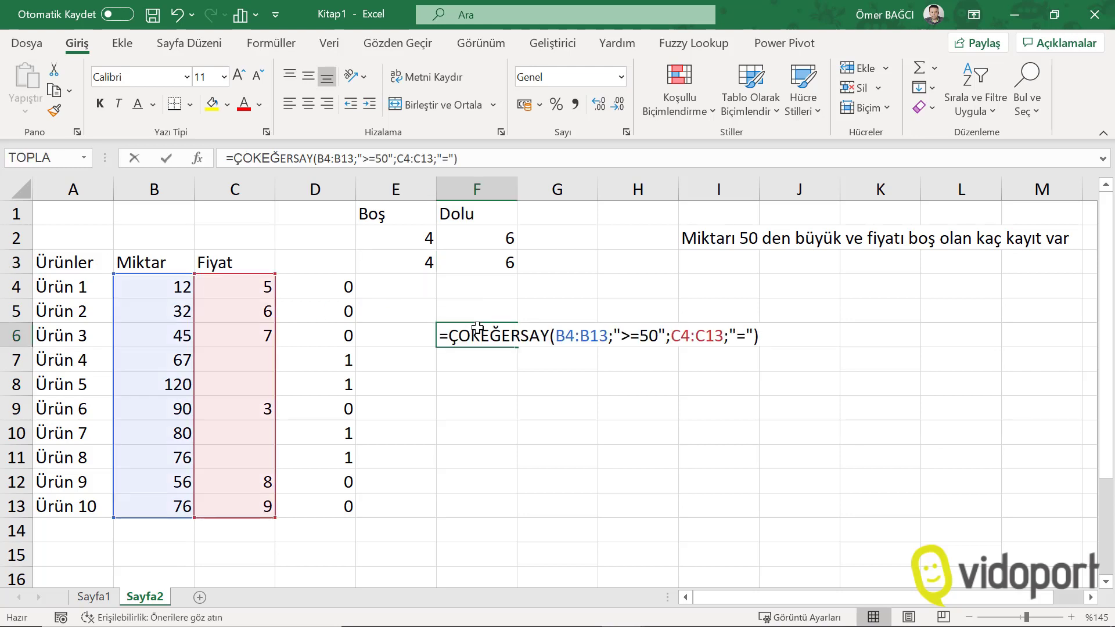